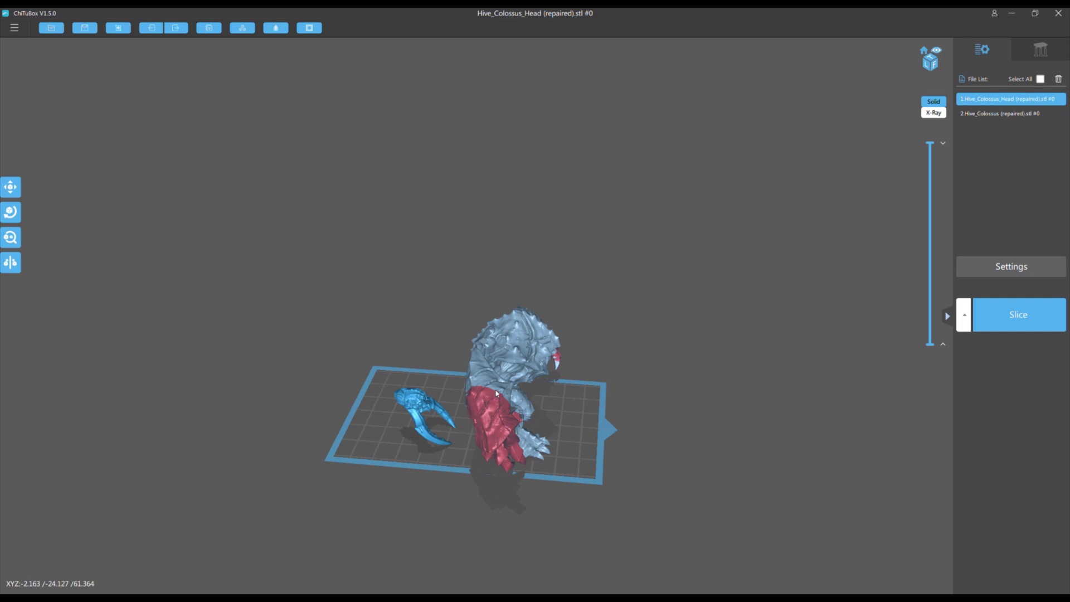
Orbit the view and switch the selection between the body and head models, ending on the head.
drag(574, 309, 423, 367)
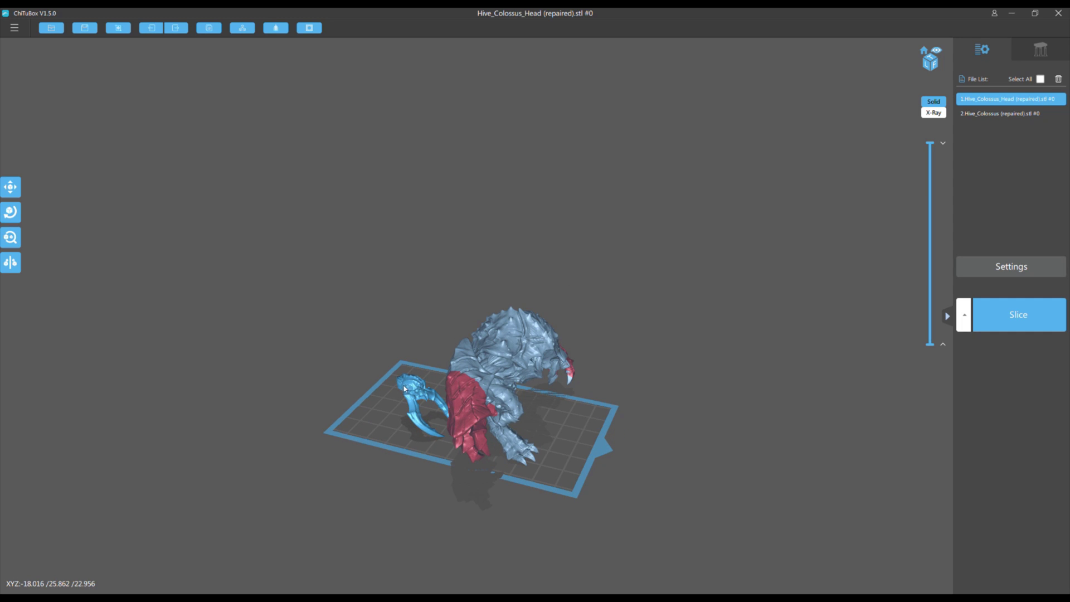
click(998, 113)
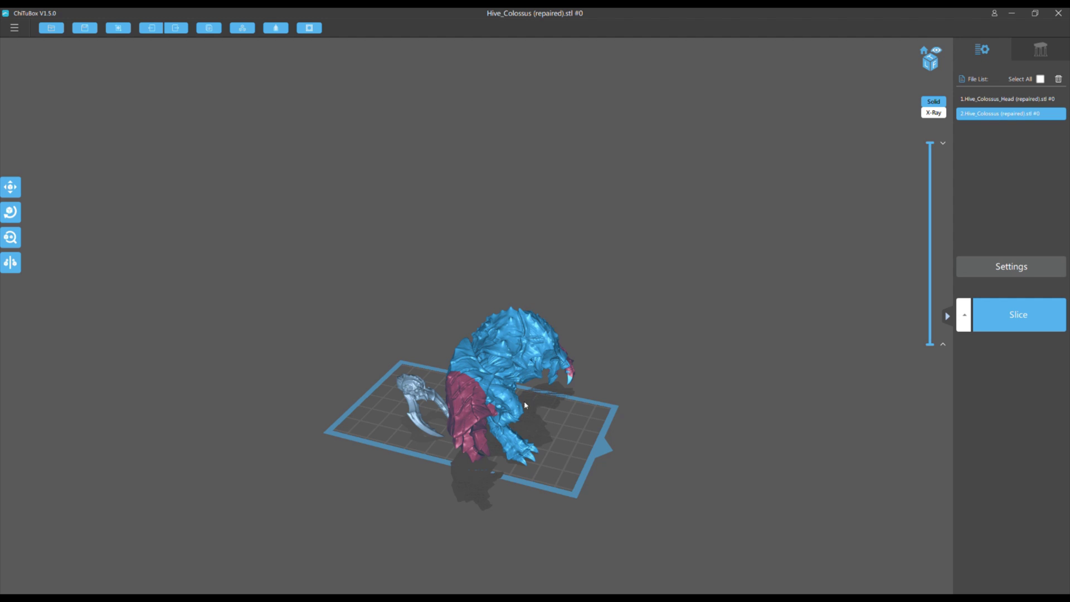
click(1007, 99)
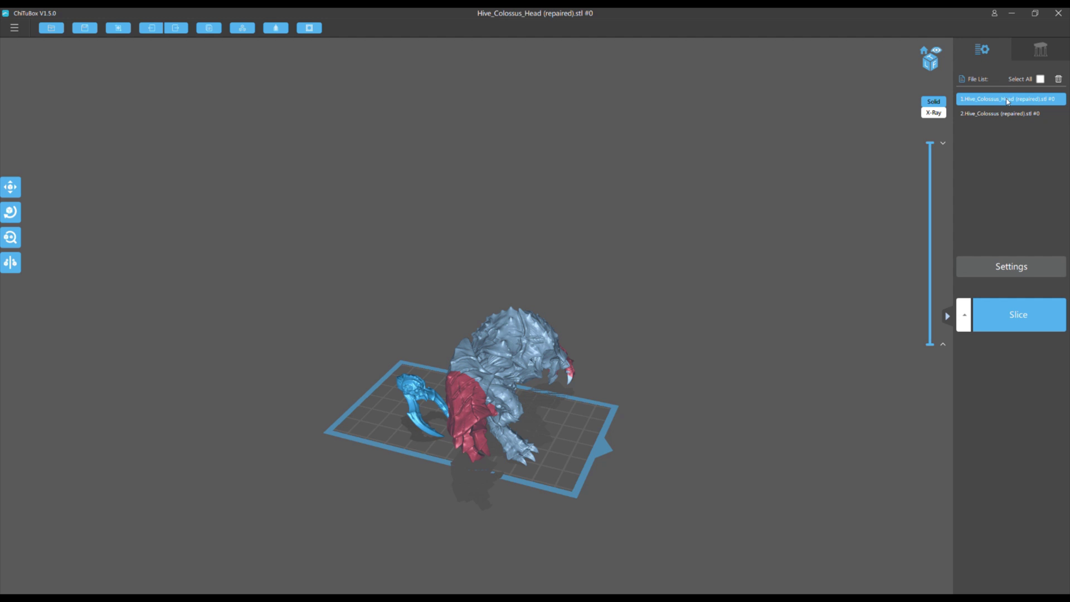
drag(604, 244, 637, 243)
click(515, 351)
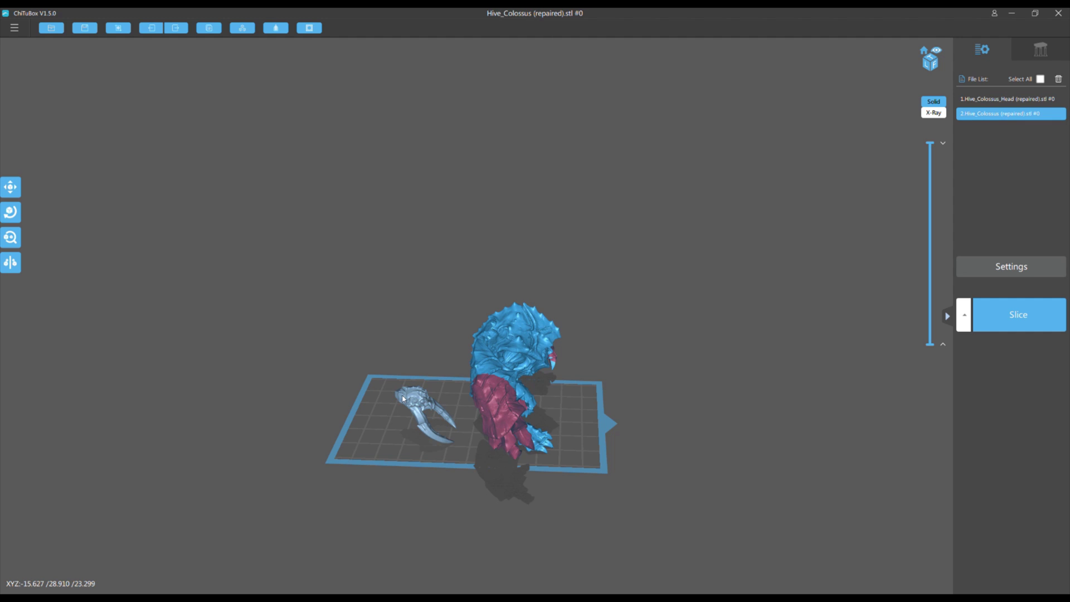
click(517, 344)
click(518, 338)
click(399, 399)
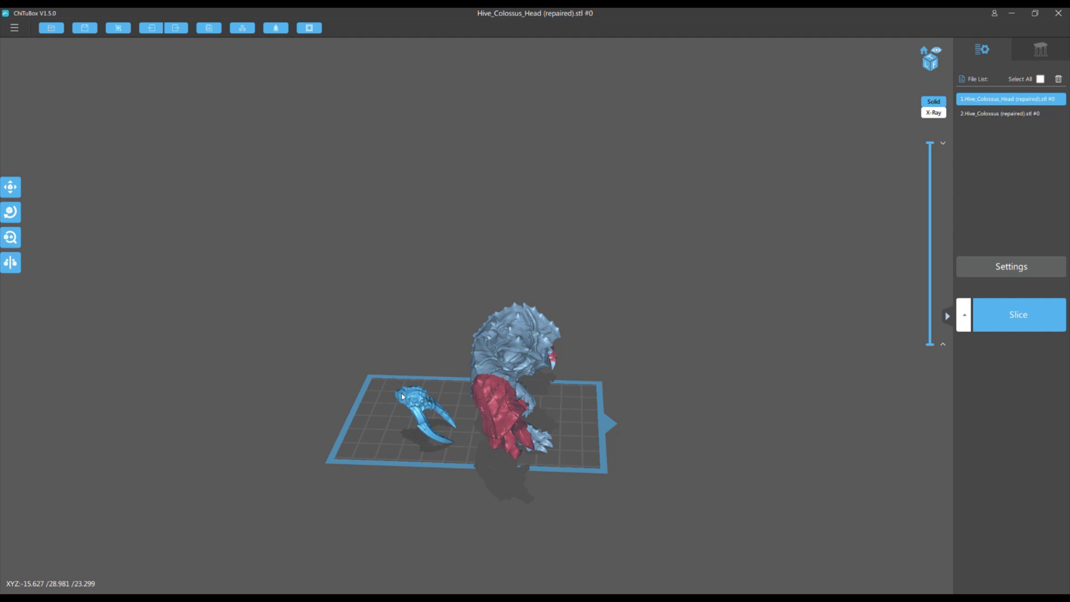
Pan and orbit around the models, cycling preset camera views back to a low front view.
right_drag(289, 284, 368, 270)
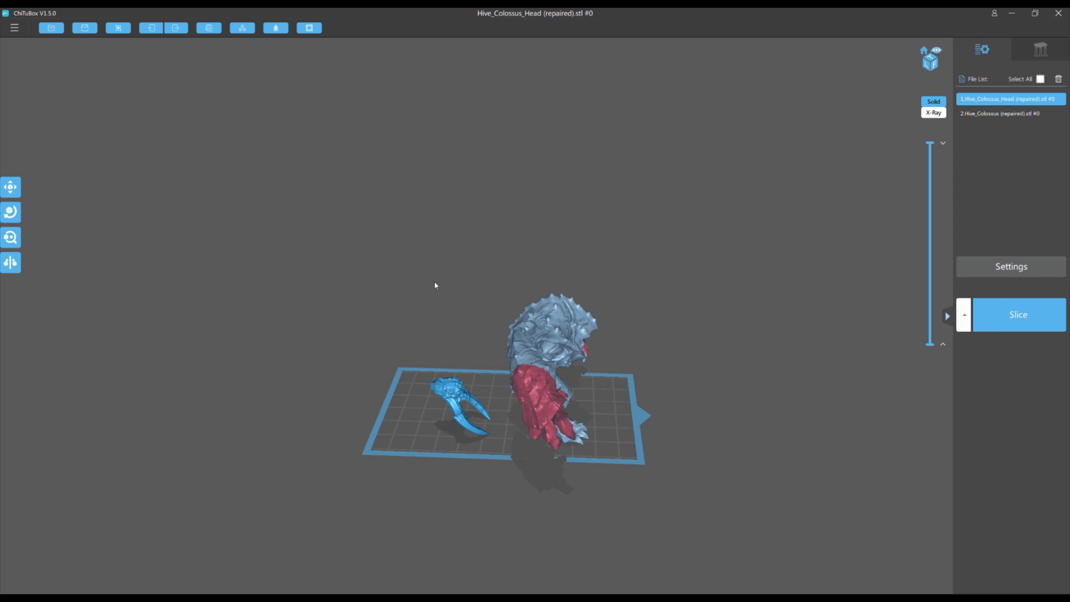
right_drag(452, 263, 360, 259)
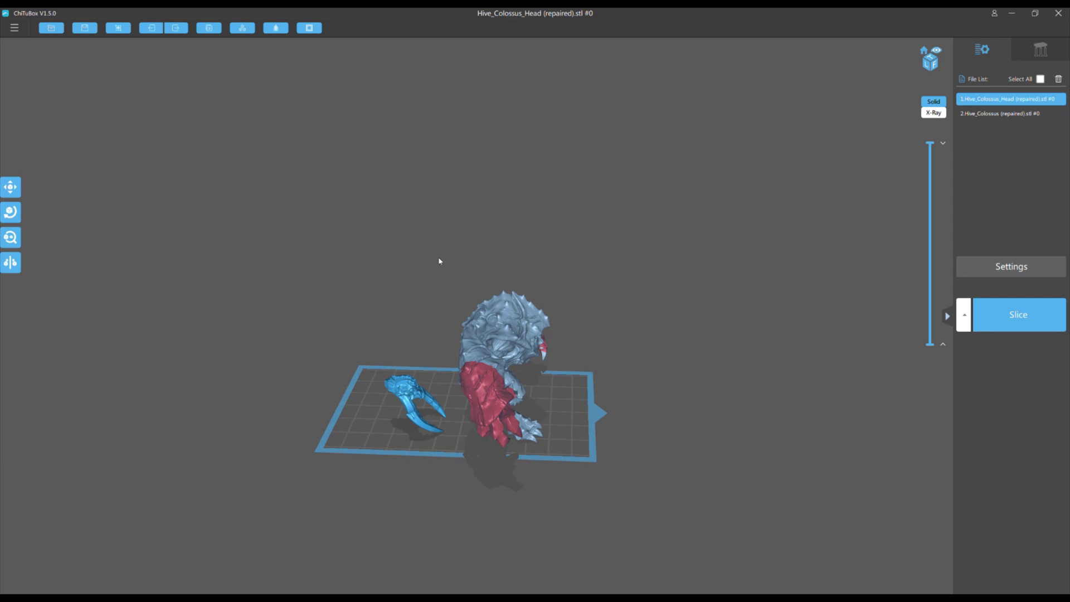
drag(411, 256, 583, 162)
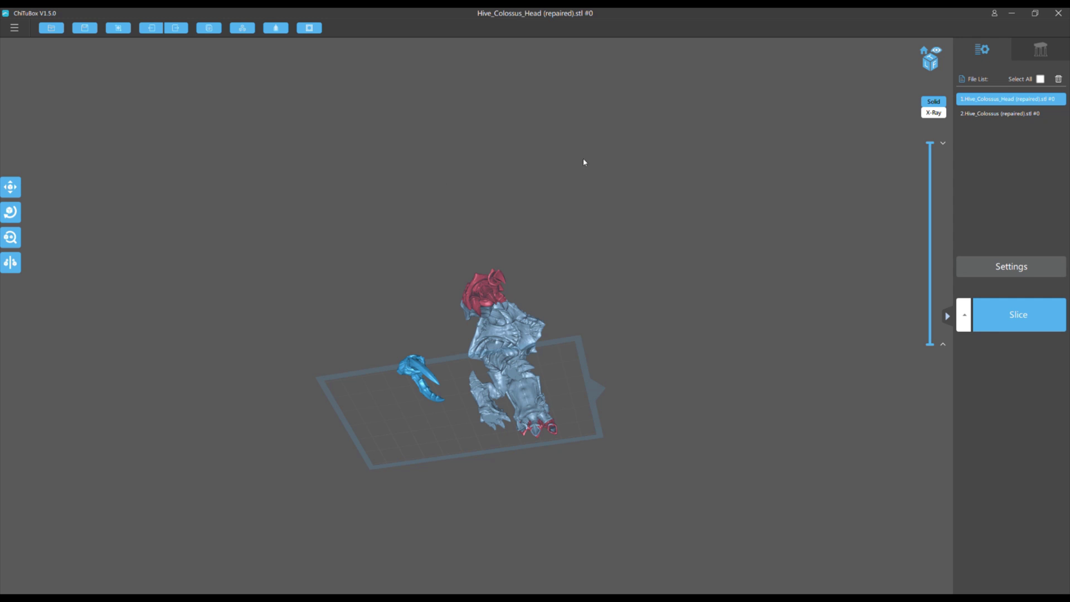
click(926, 63)
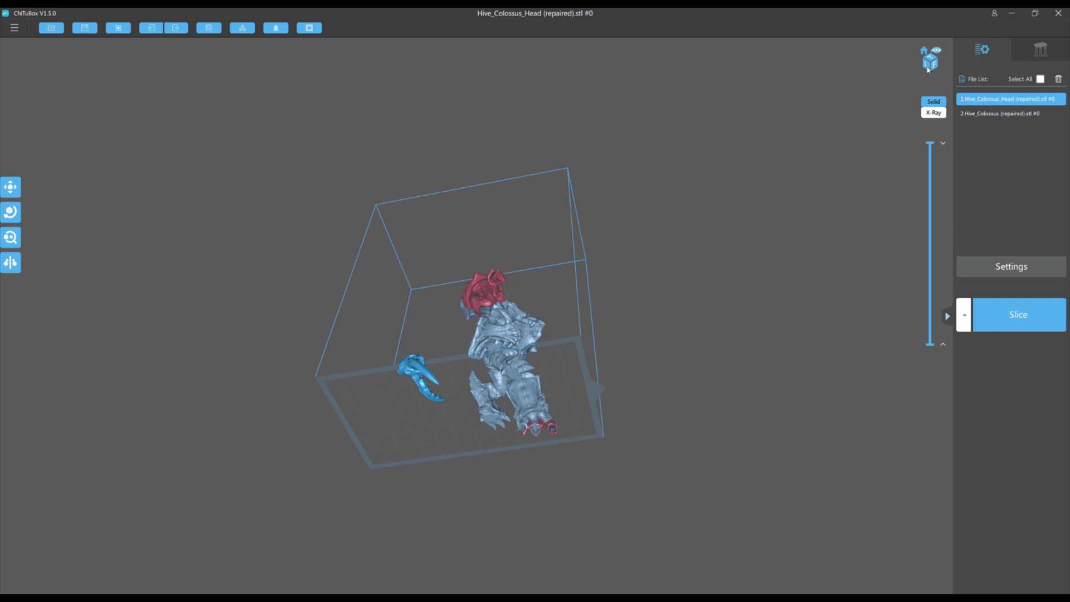
click(927, 69)
click(934, 66)
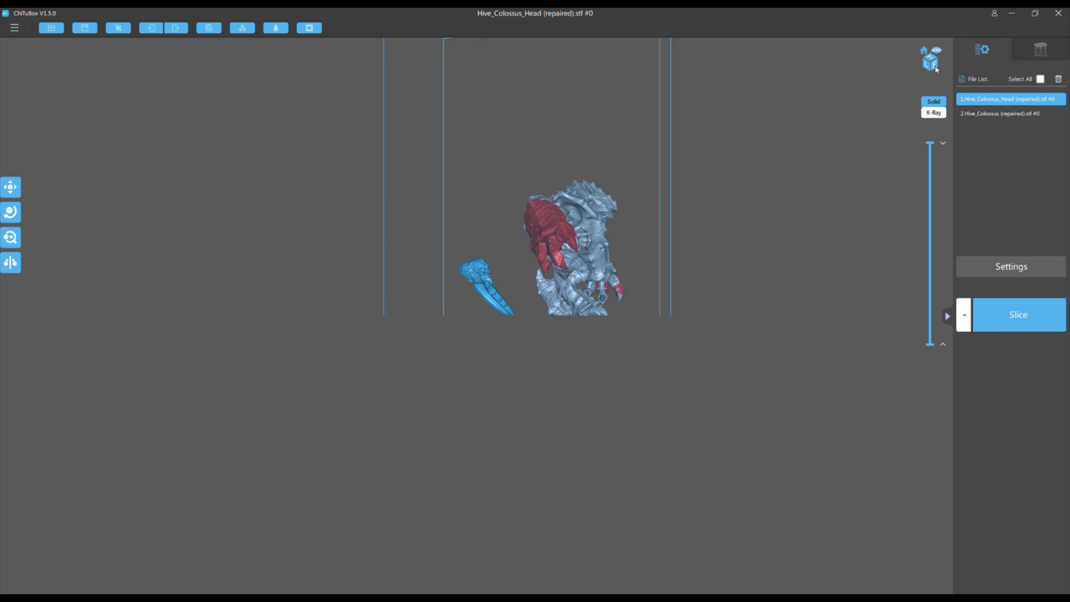
click(932, 64)
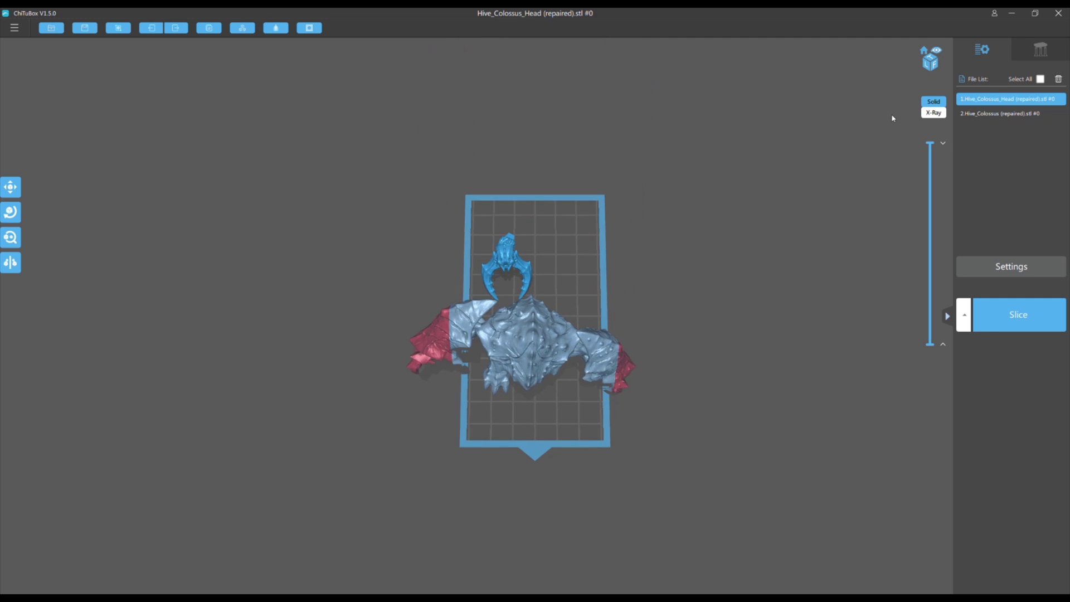
click(928, 65)
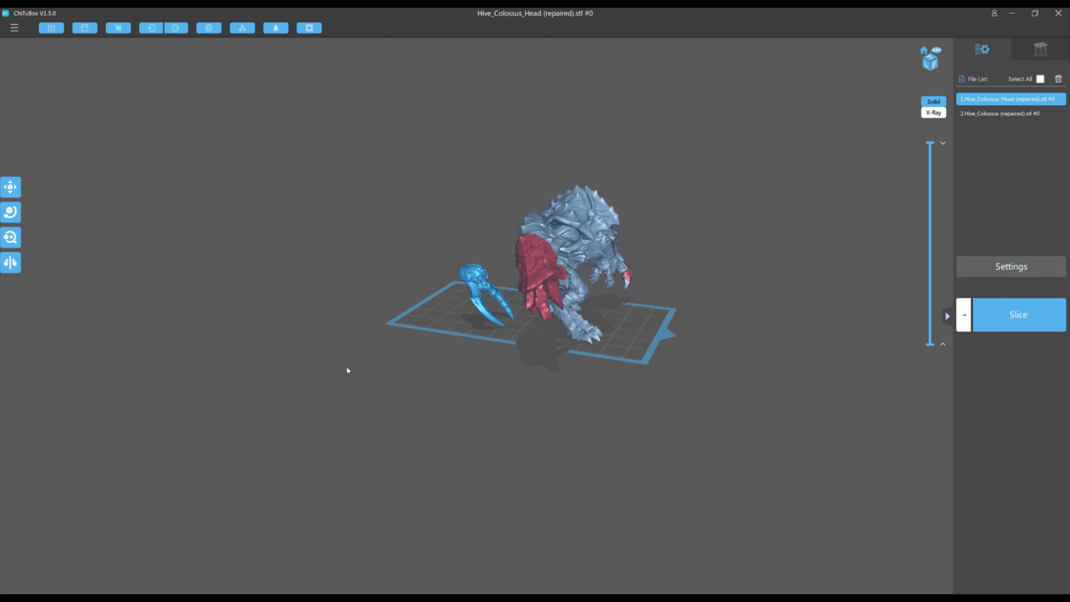
From a three-quarter view, shift the Hive_Colossus_Head model a little left on the plate.
drag(362, 336, 292, 287)
drag(378, 259, 326, 252)
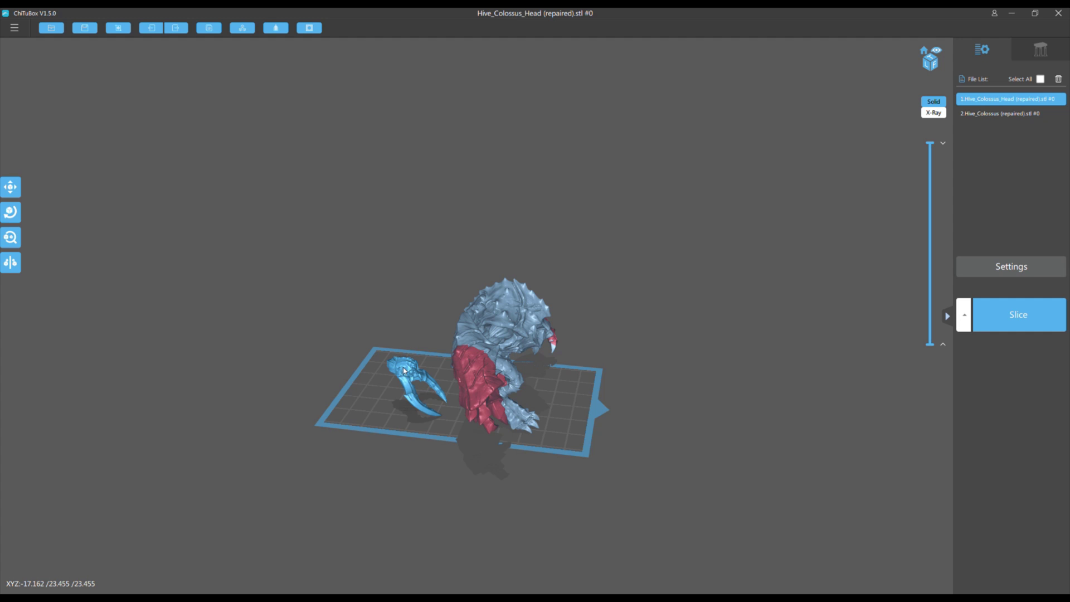
drag(405, 371, 384, 362)
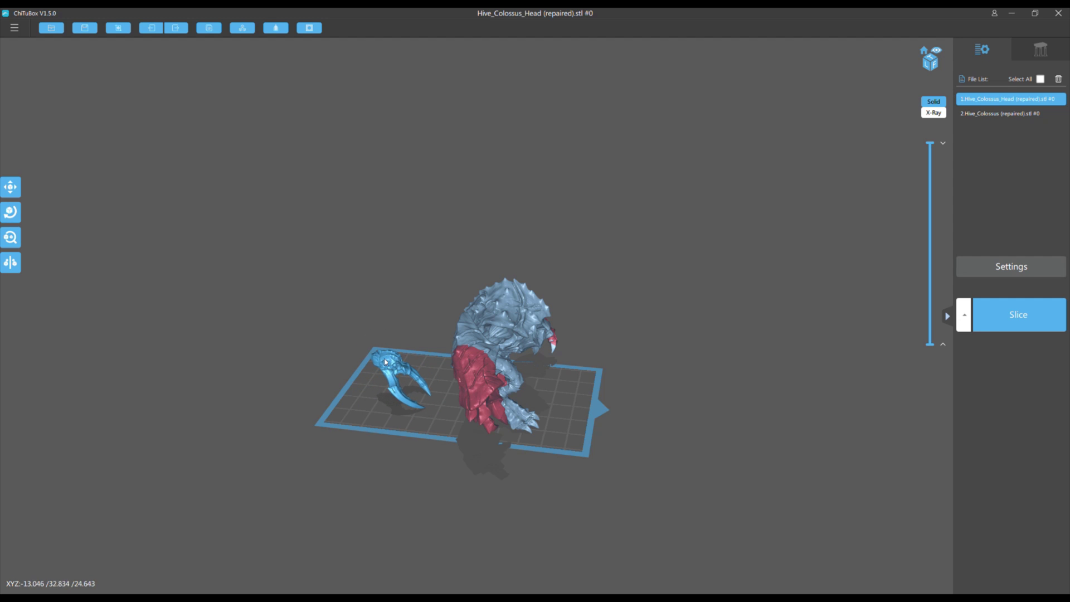
drag(231, 321, 240, 295)
Open the Rotate tool for the head model, toggling its panel a few times.
click(11, 213)
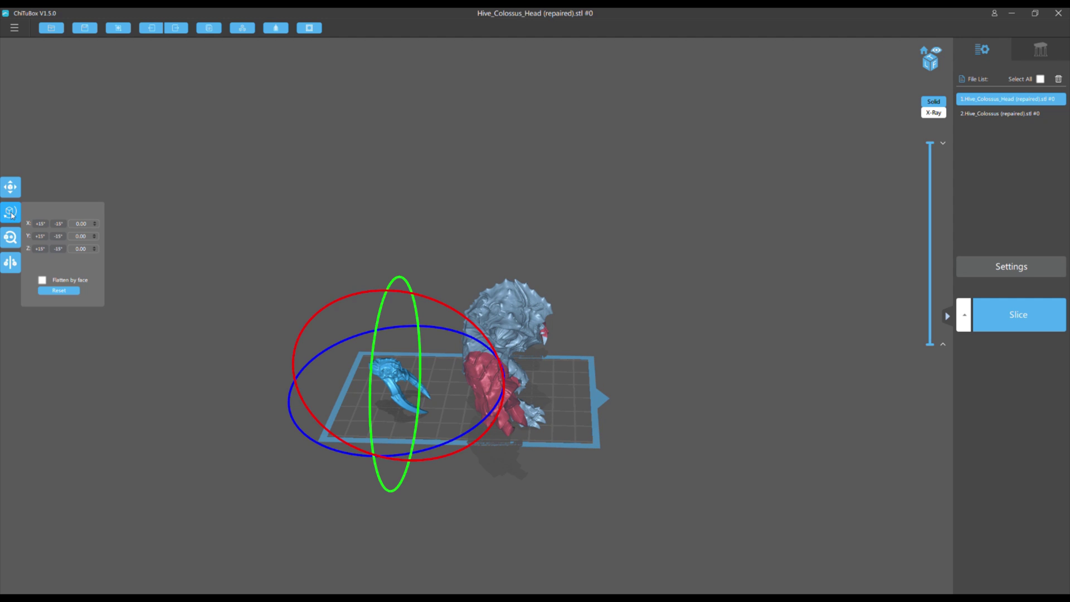
drag(281, 245, 273, 244)
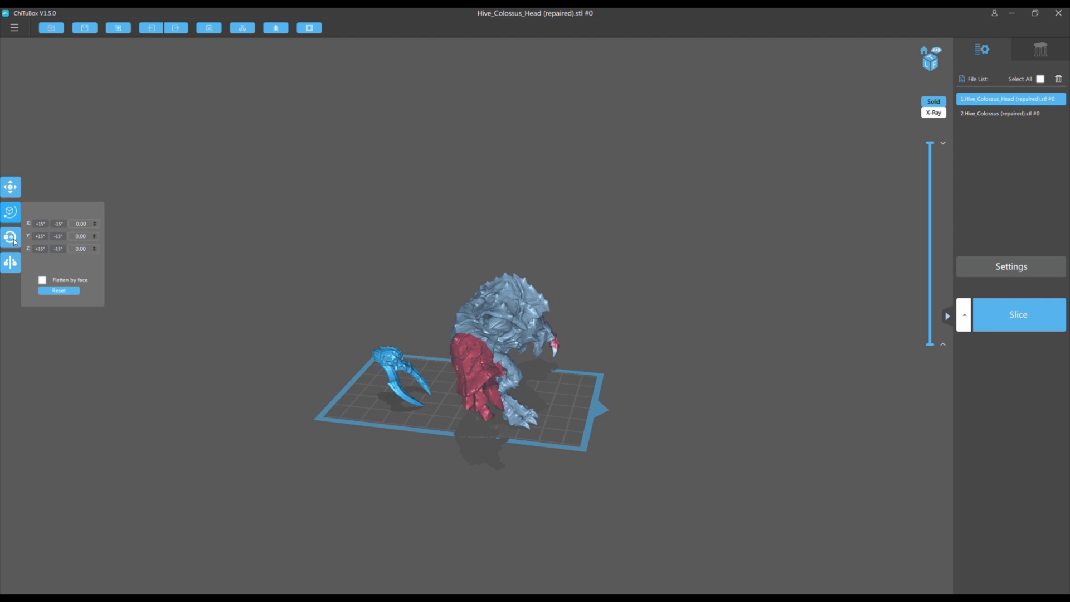
click(11, 215)
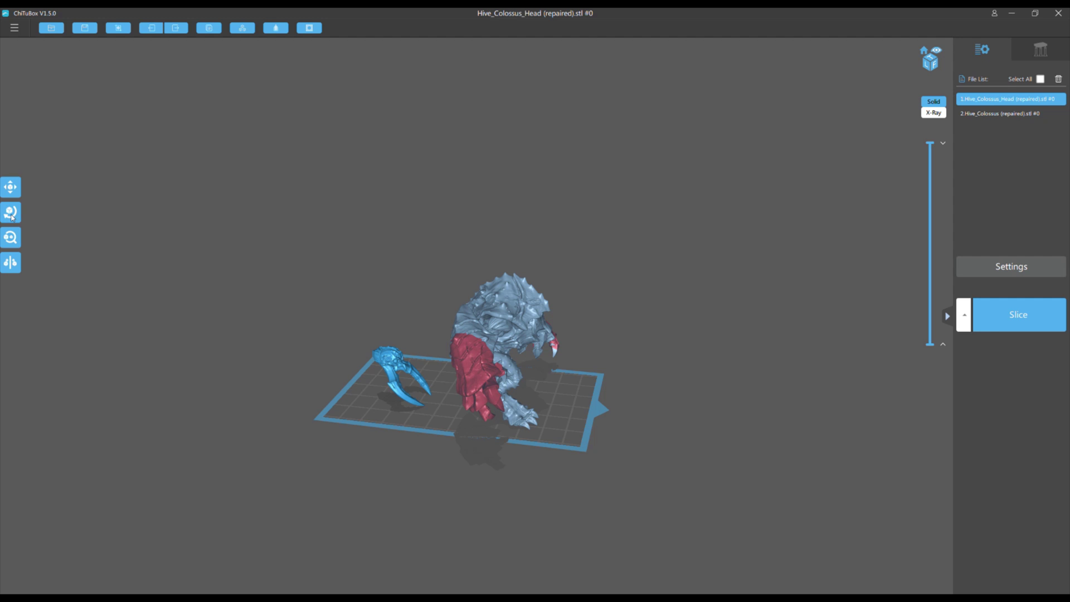
click(11, 214)
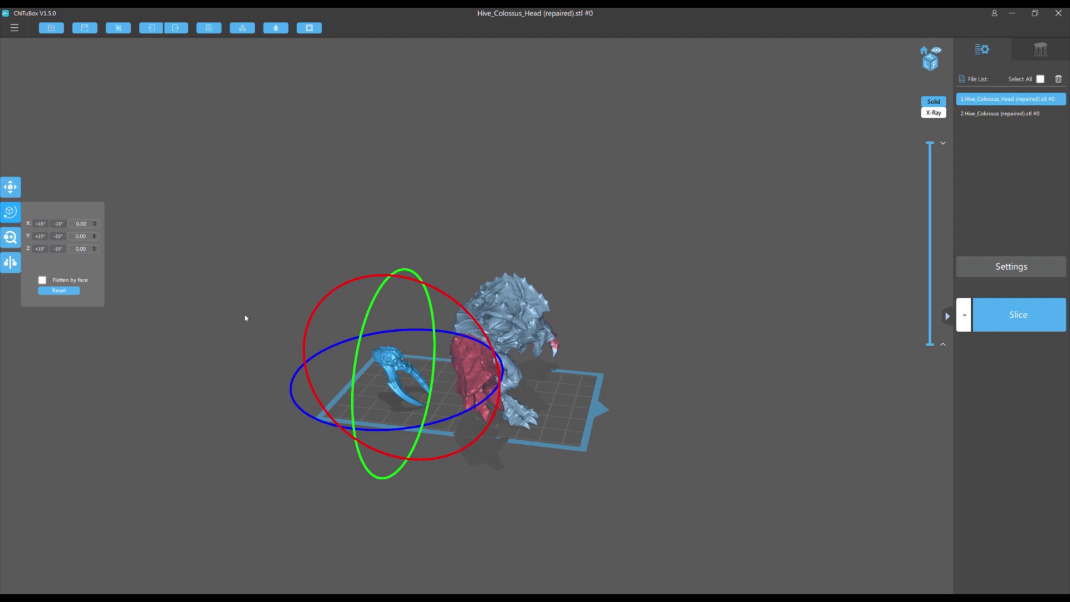
click(272, 286)
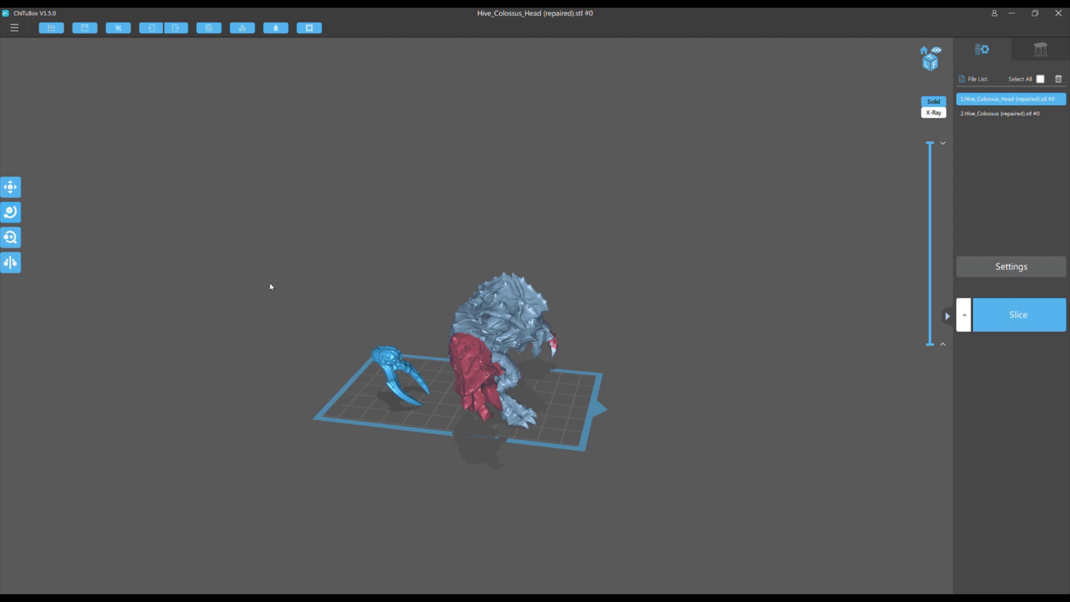
click(11, 211)
click(348, 278)
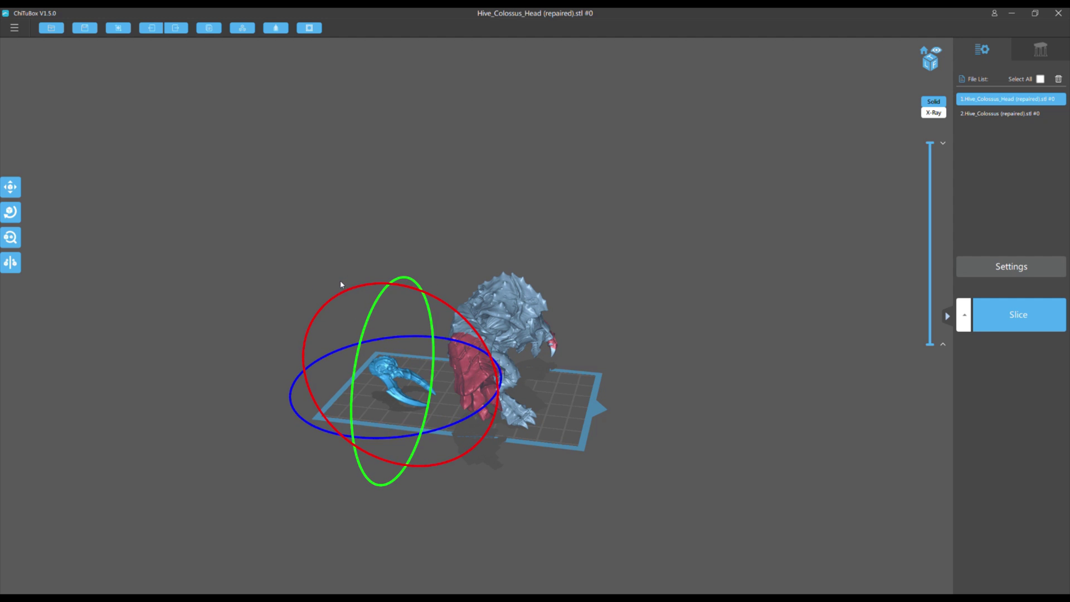
Tilt and turn the head with the rotation rings, then reset its rotation to 0.
drag(355, 278, 351, 286)
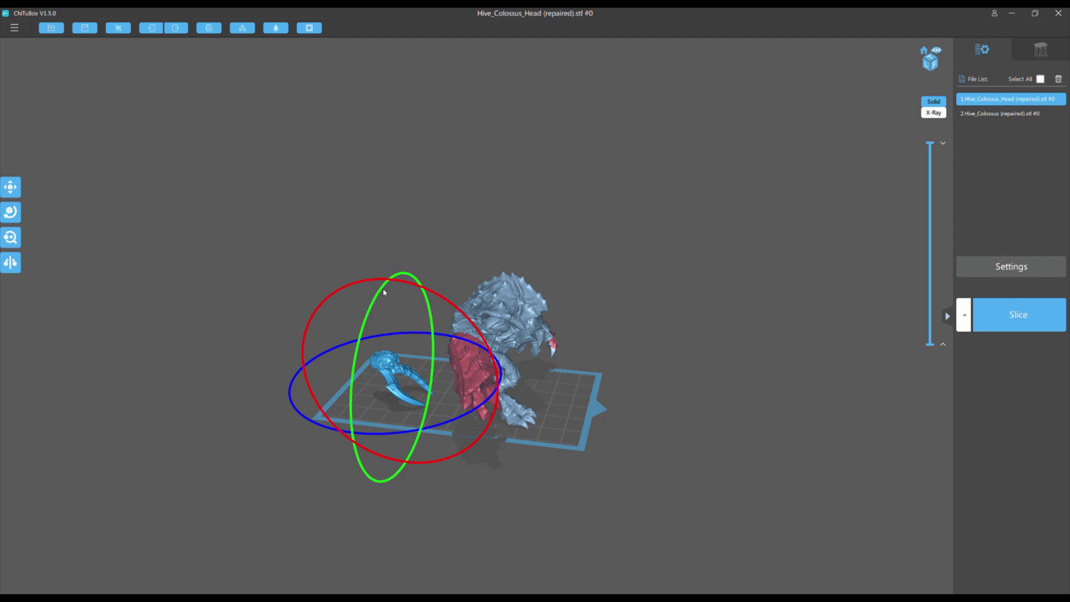
drag(383, 292, 389, 288)
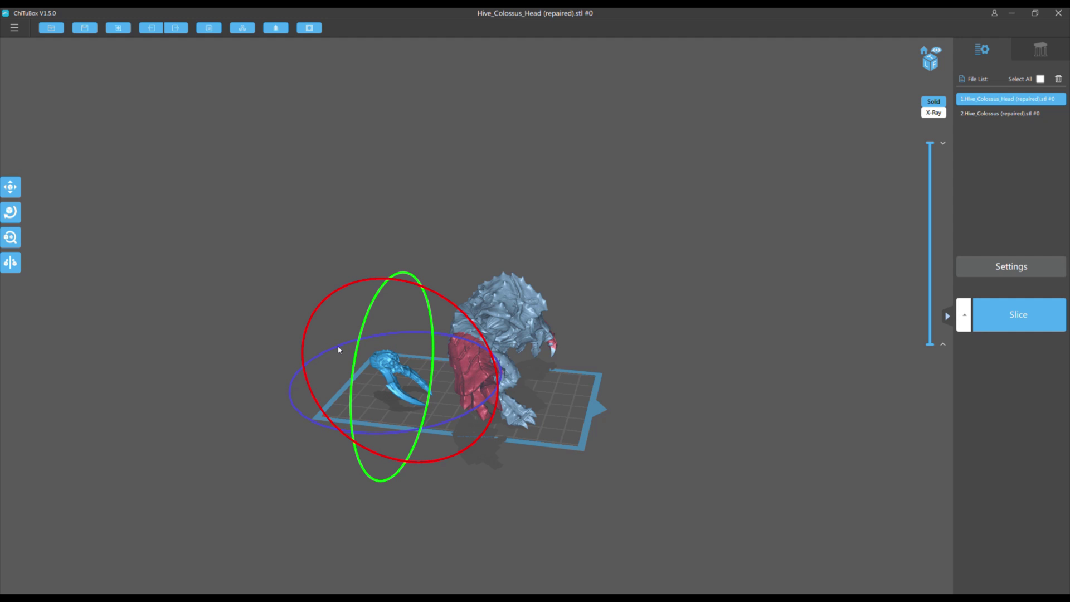
drag(338, 350, 313, 379)
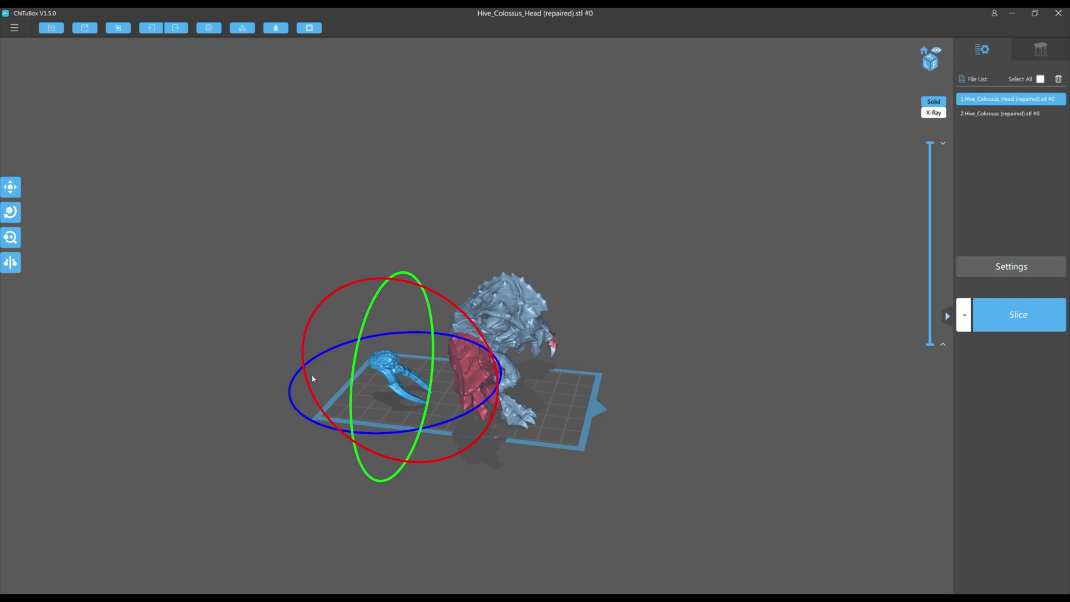
click(17, 218)
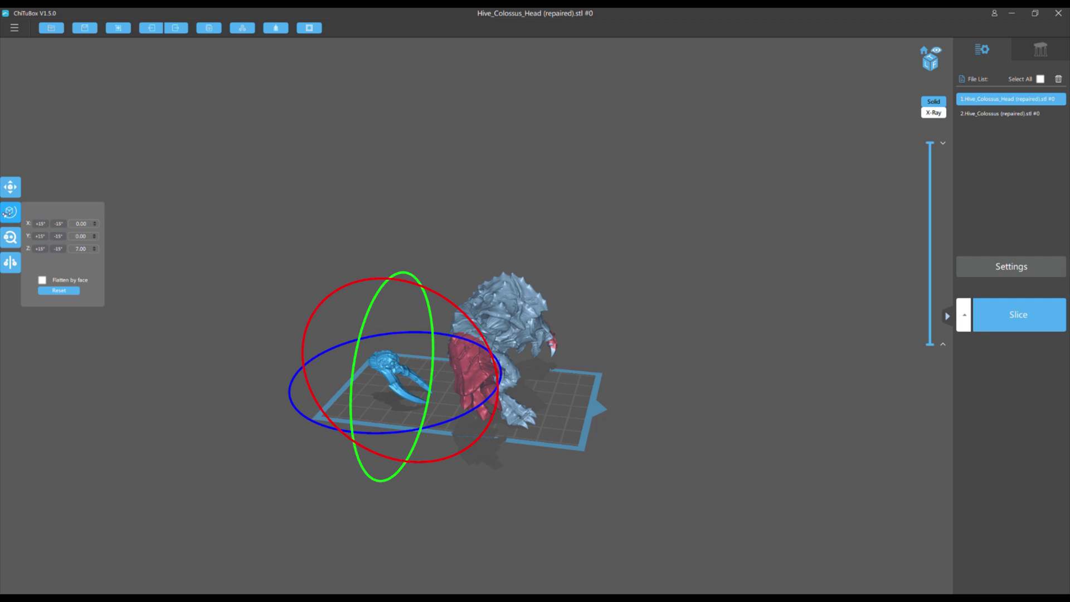
click(66, 291)
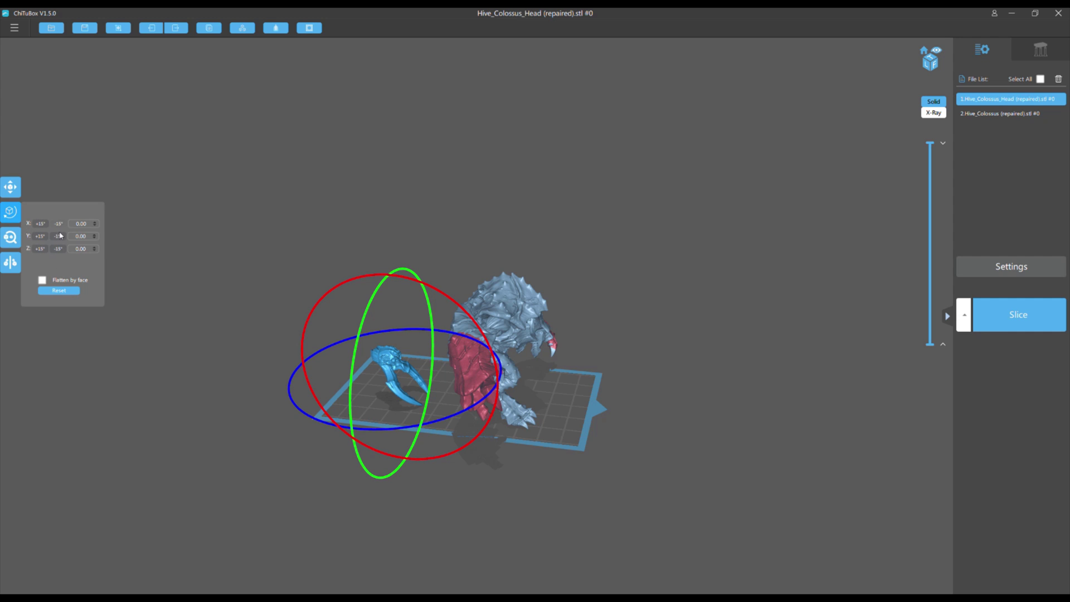
Try 5° and 15° X tilts on the head, reset it to 0.00, then bring up Scale.
click(42, 225)
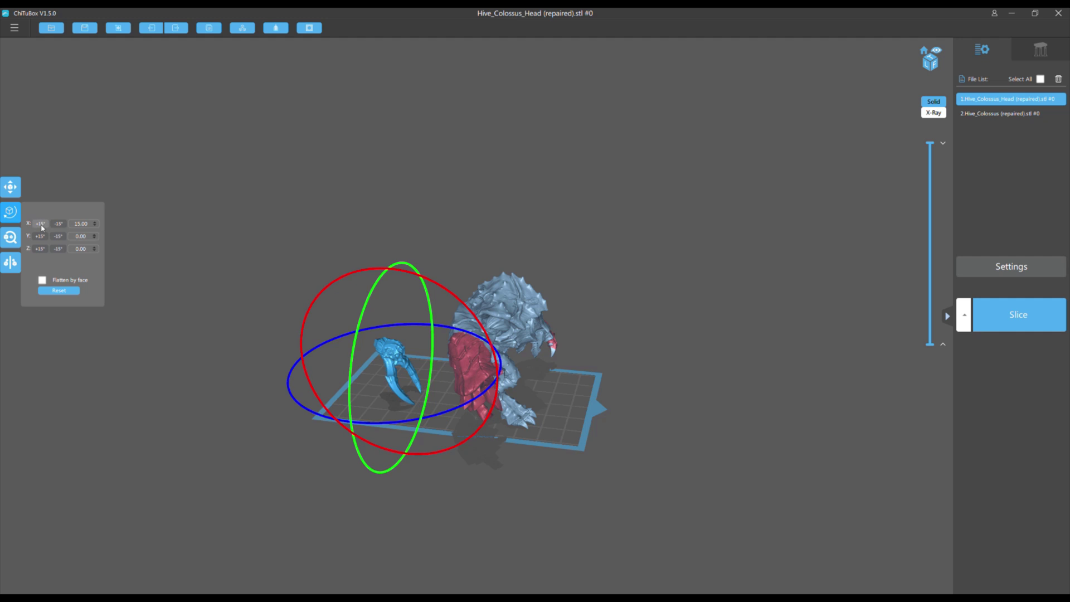
click(58, 290)
click(94, 222)
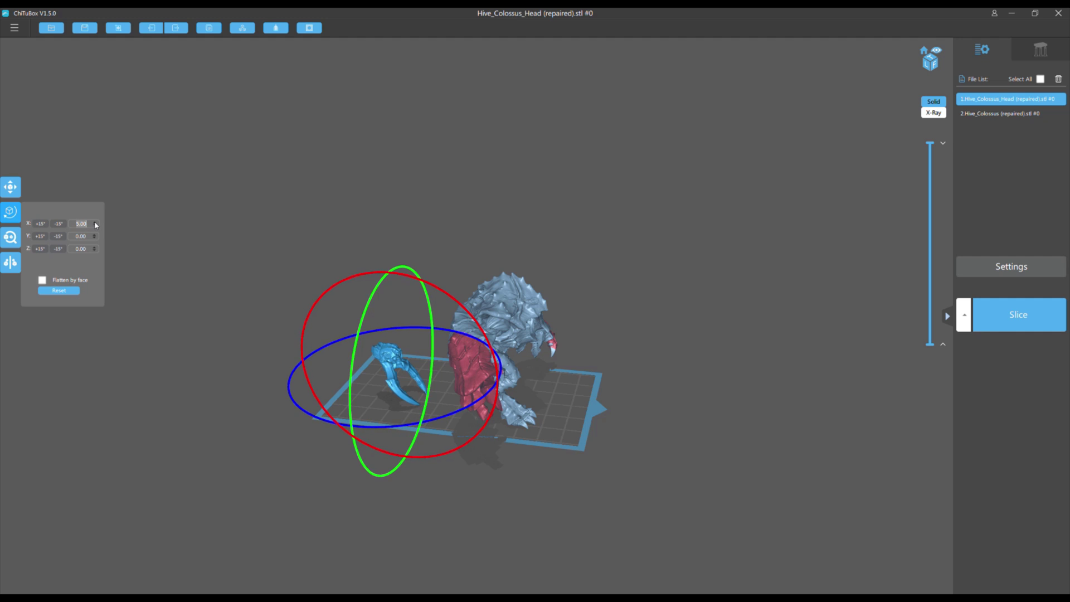
click(95, 223)
click(95, 222)
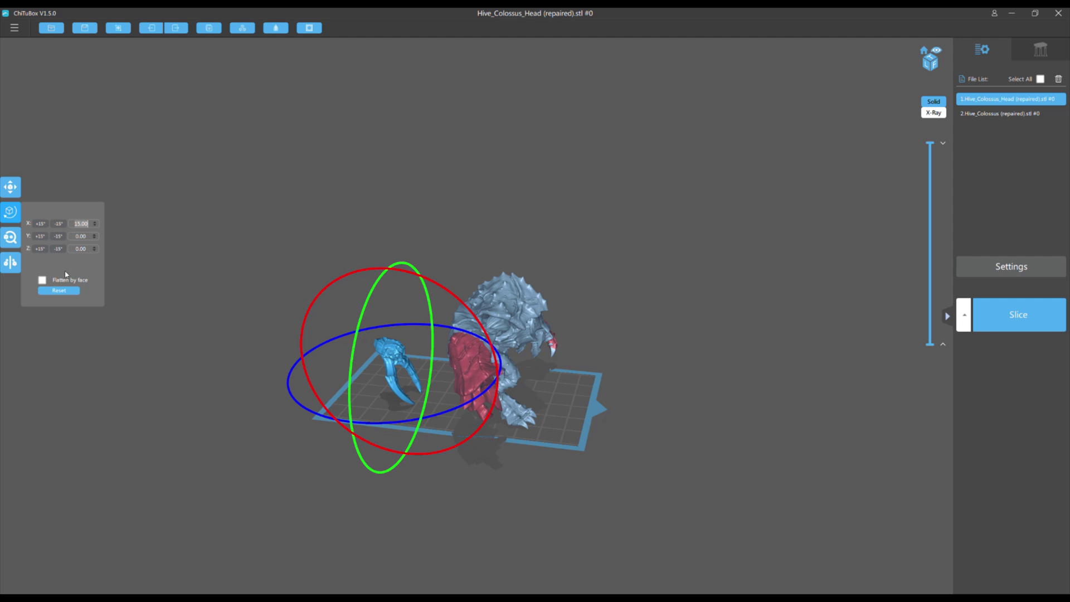
click(59, 291)
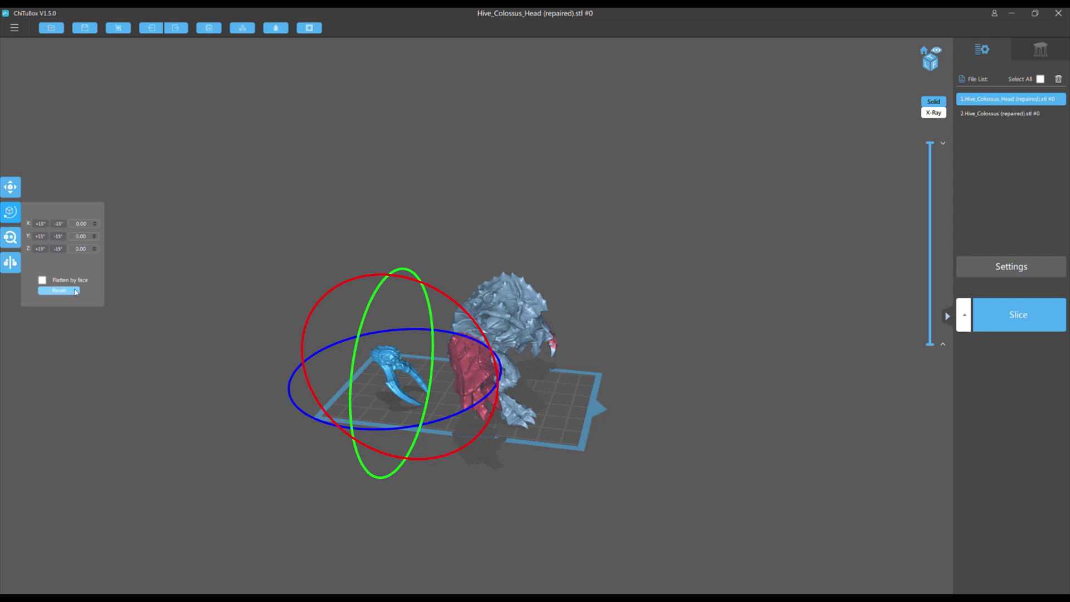
click(10, 237)
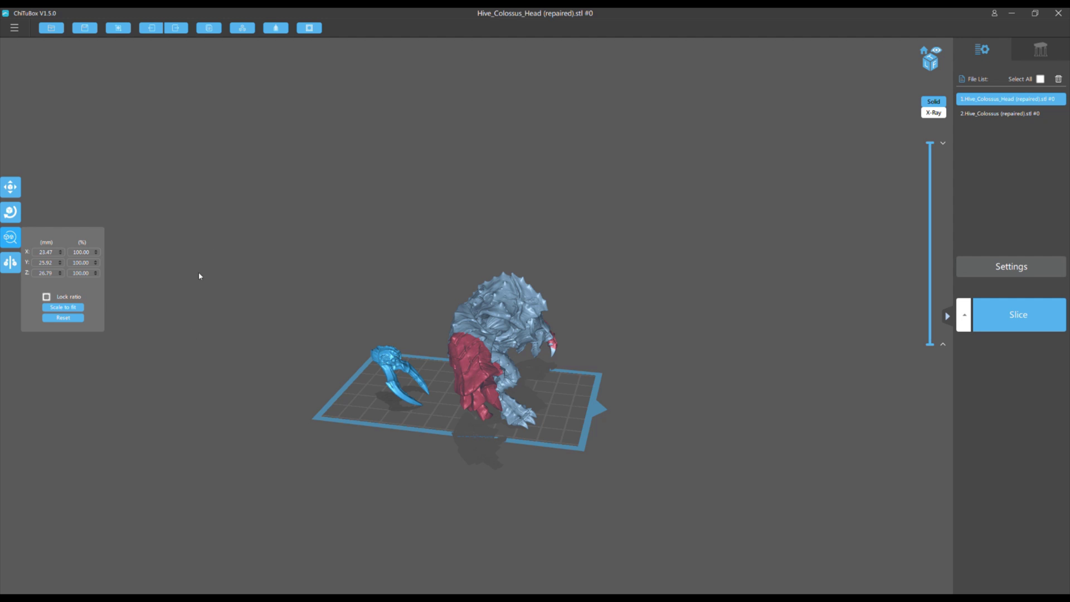
Trial-scale the head's Z to 120% twice, resetting it to 100% each time.
mouse_move(316, 270)
mouse_down()
mouse_move(332, 267)
mouse_move(289, 271)
mouse_move(322, 273)
mouse_up()
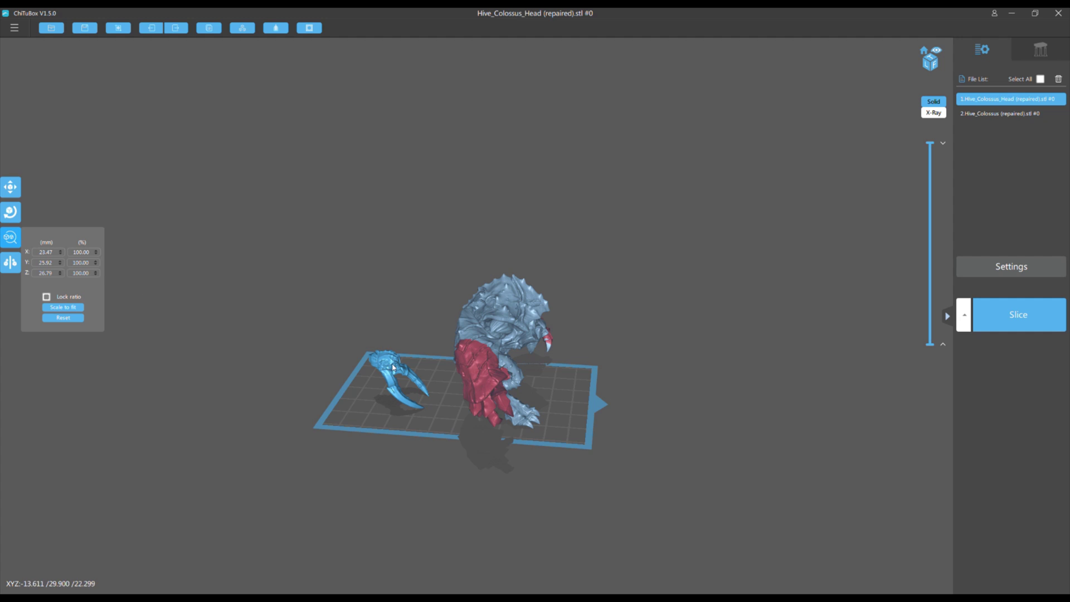
double_click(93, 276)
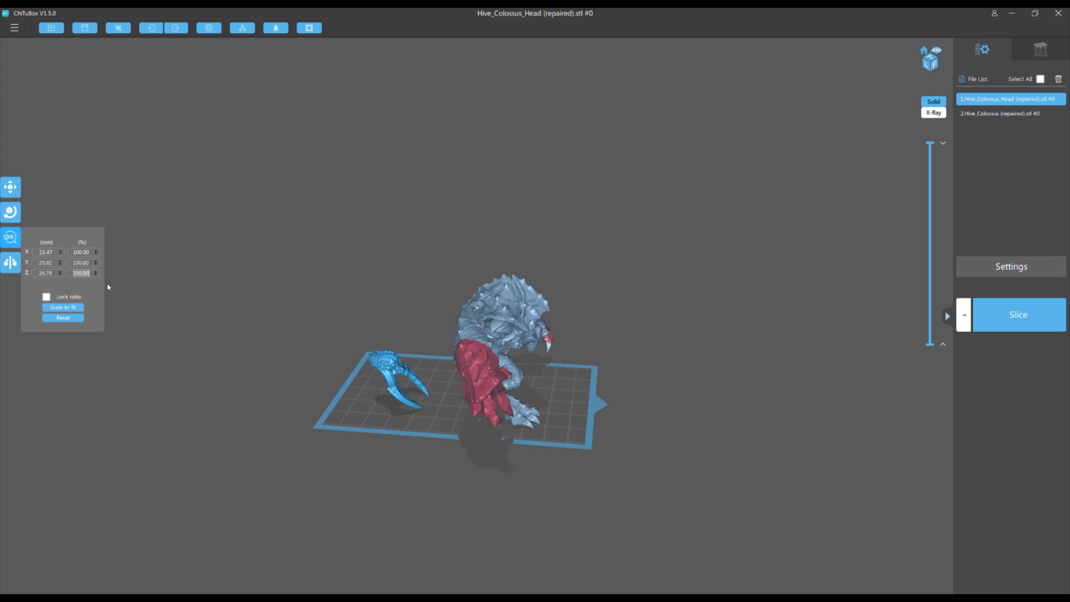
click(46, 297)
text(1)
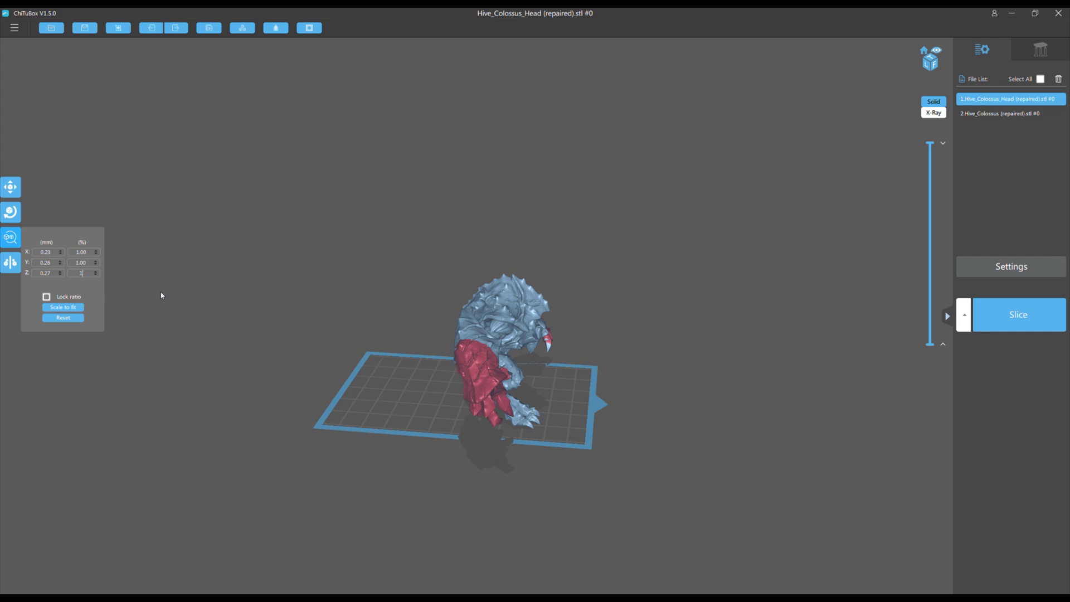
text(20)
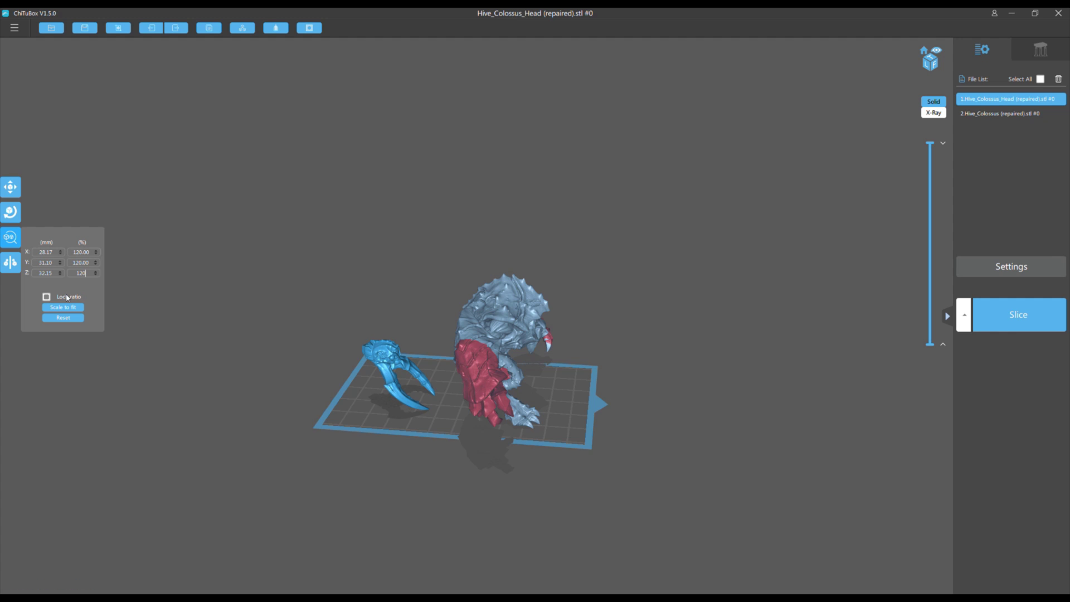
click(62, 317)
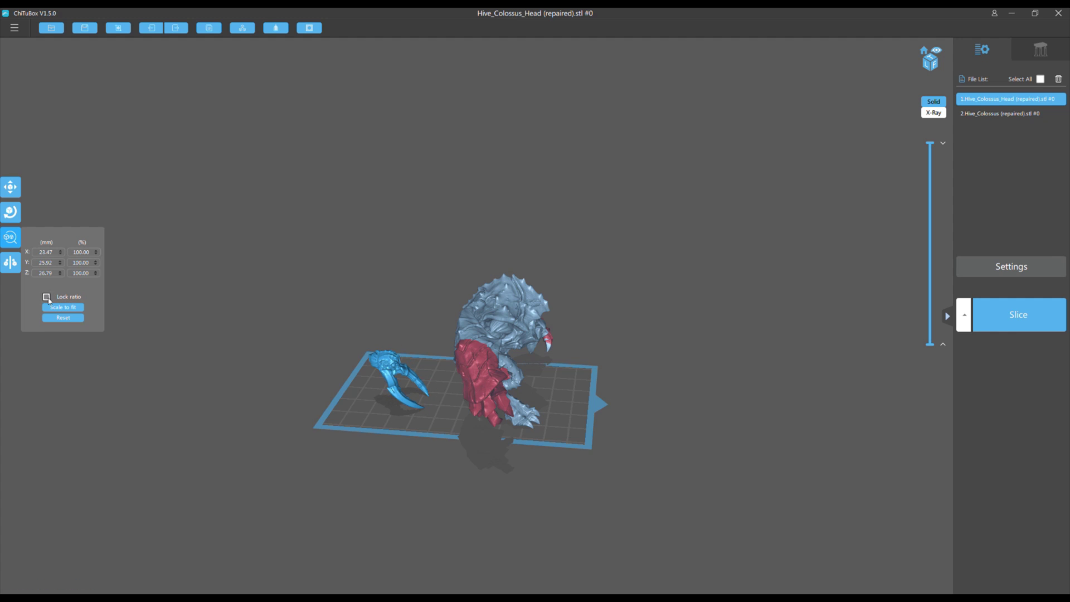
click(81, 273)
drag(70, 273, 101, 275)
text(120)
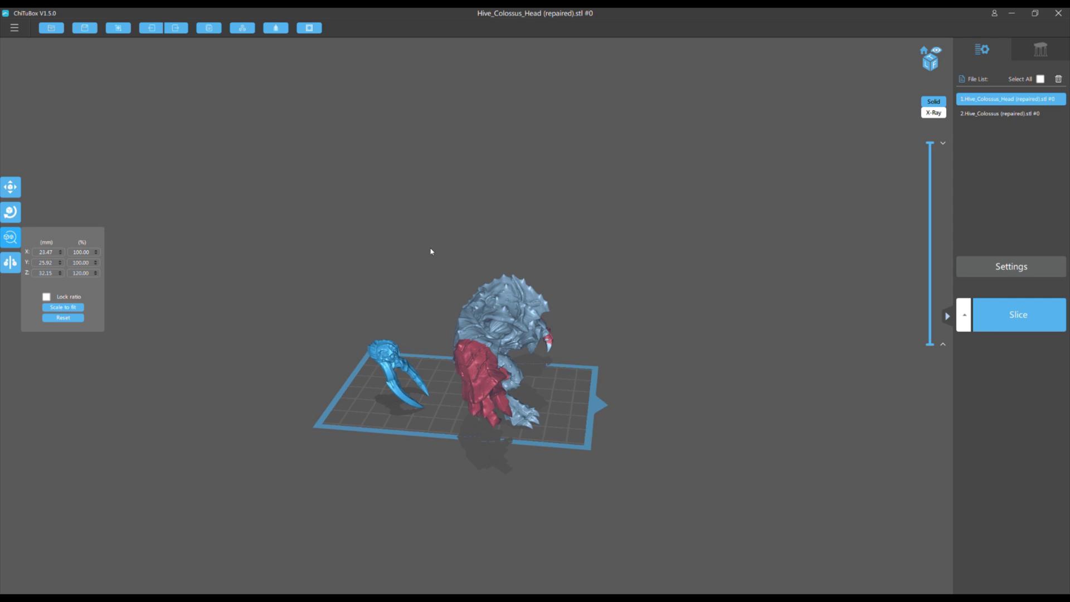
drag(431, 251, 304, 278)
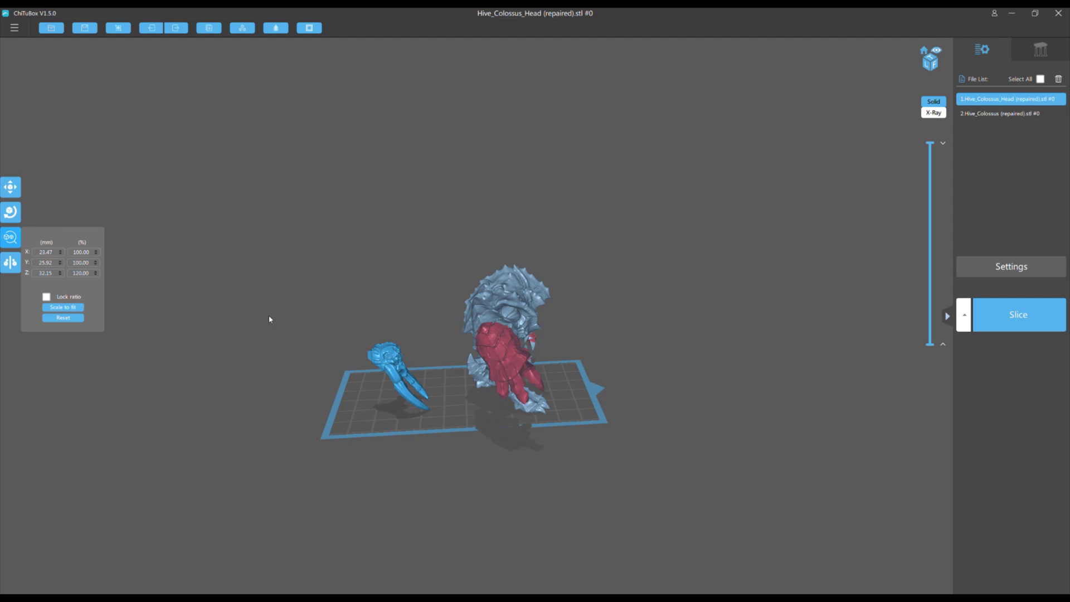
click(61, 319)
drag(295, 275, 303, 284)
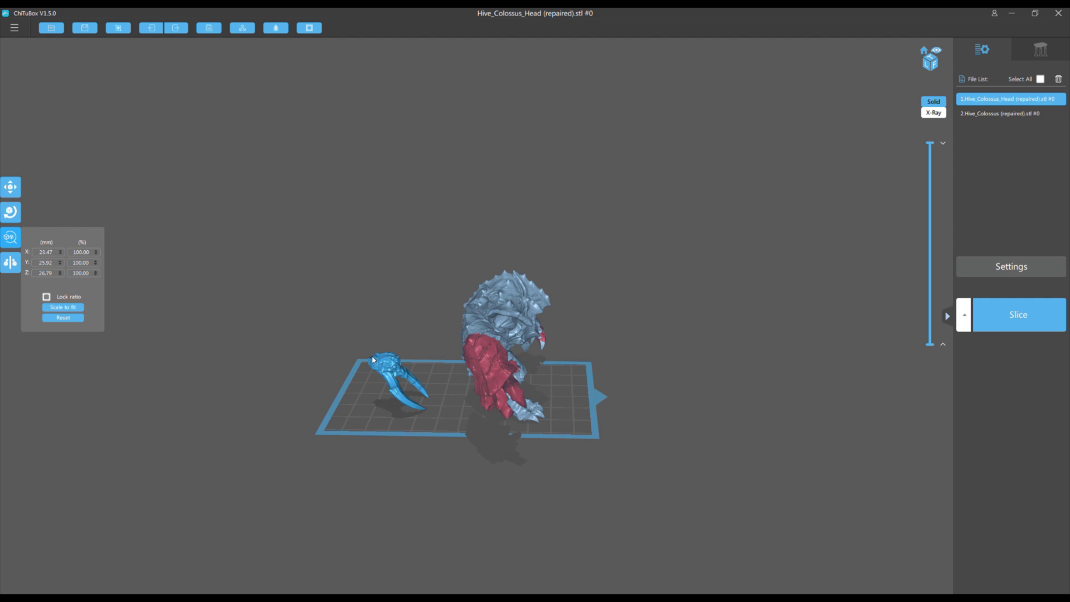
Select the Hive_Colossus body model and zoom in on it.
click(501, 308)
click(10, 237)
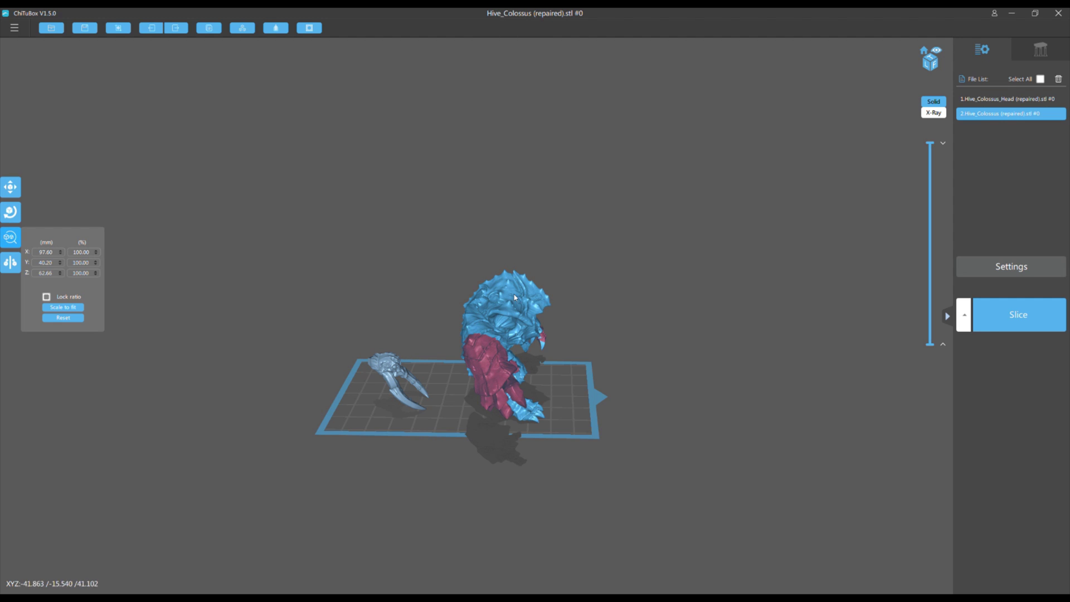
scroll(384, 254, up, 3)
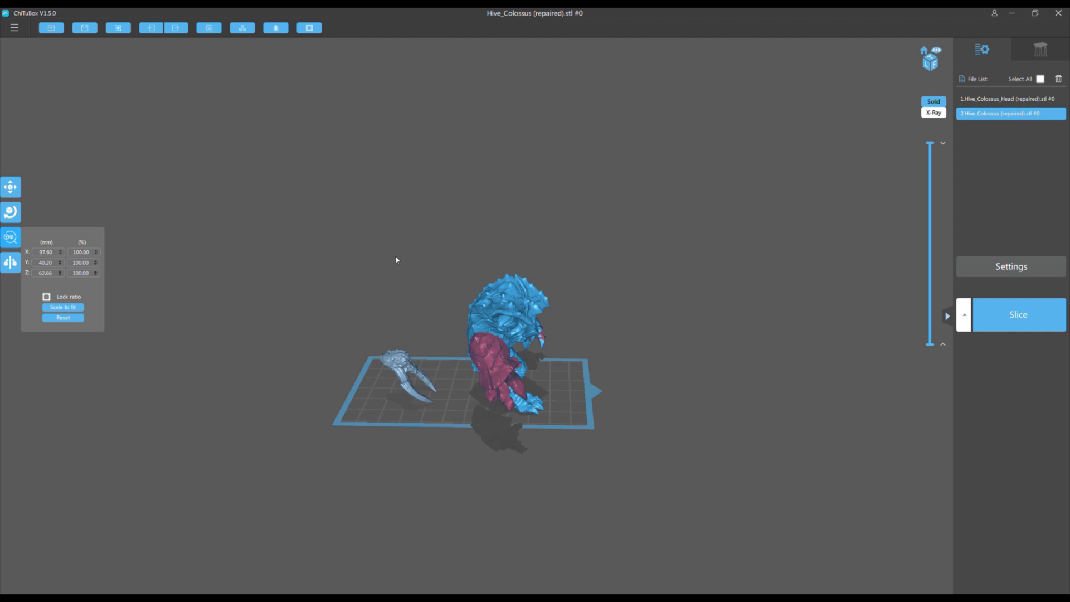
Glance at the body's Mirror options, then select the claw-shaped head and recentre the view.
click(10, 262)
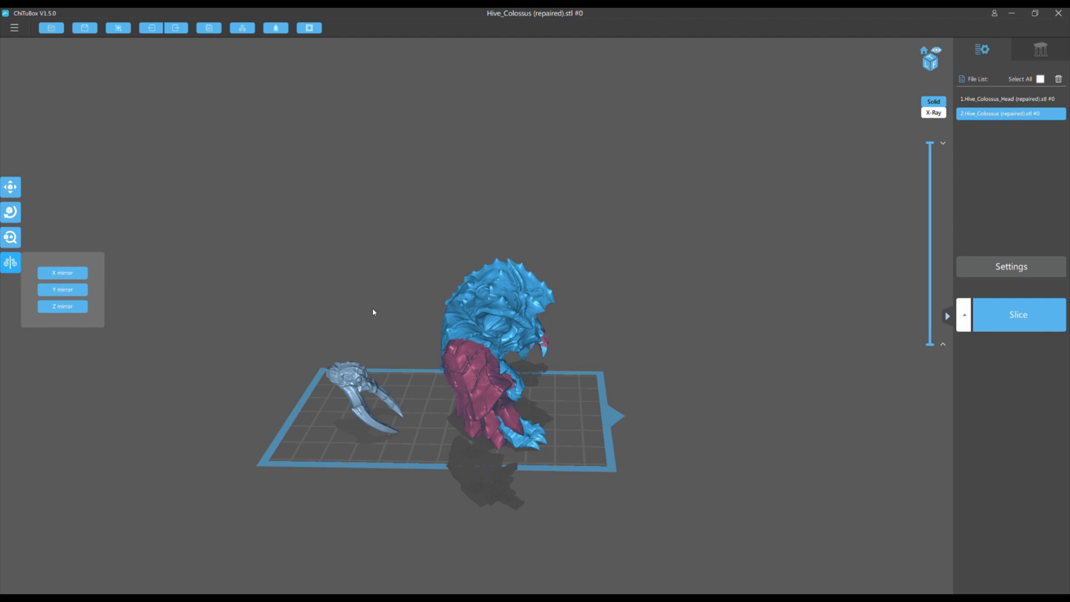
drag(374, 312, 363, 264)
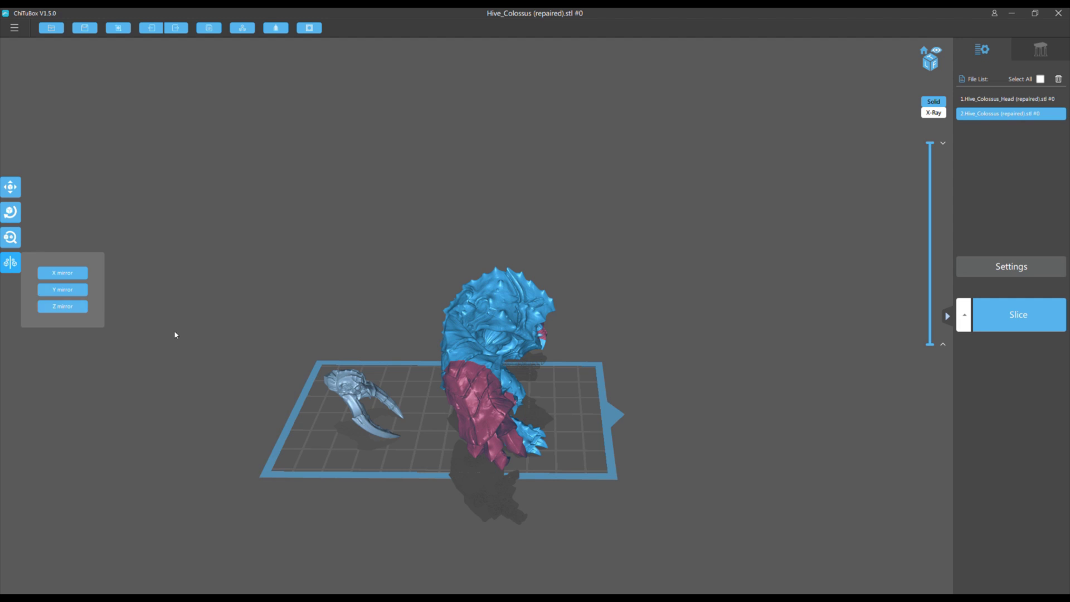
click(346, 385)
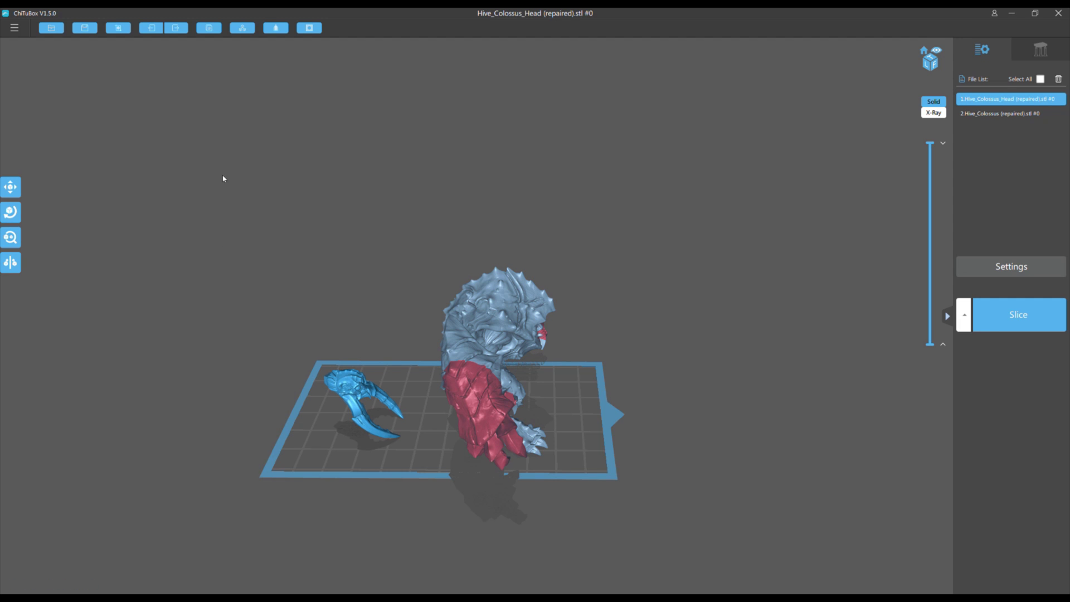
drag(223, 179, 261, 225)
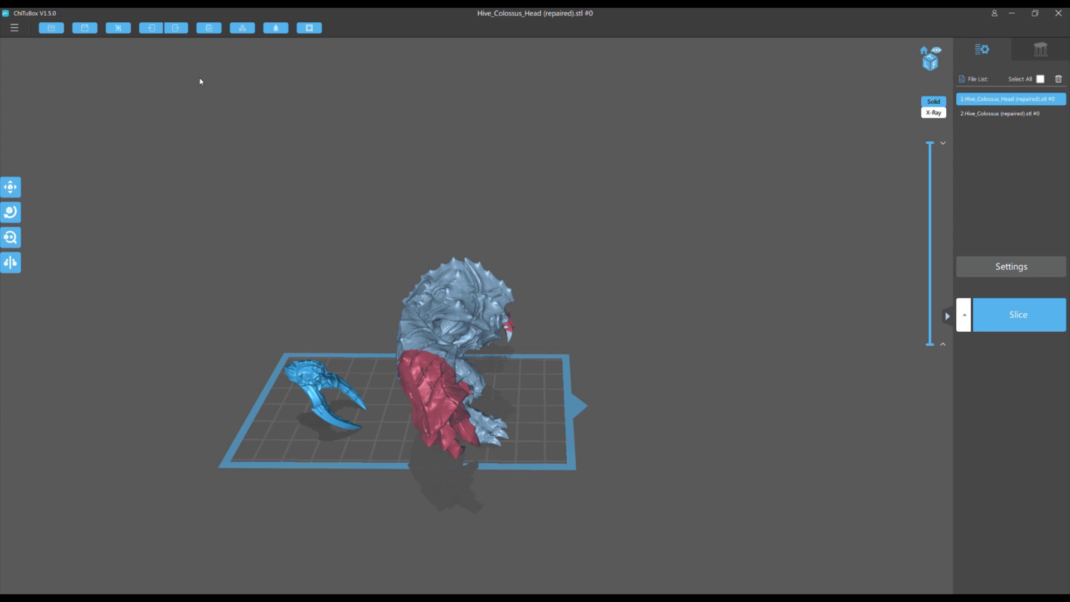
Clone the head model and drag the copy beside the original head on the plate.
click(209, 28)
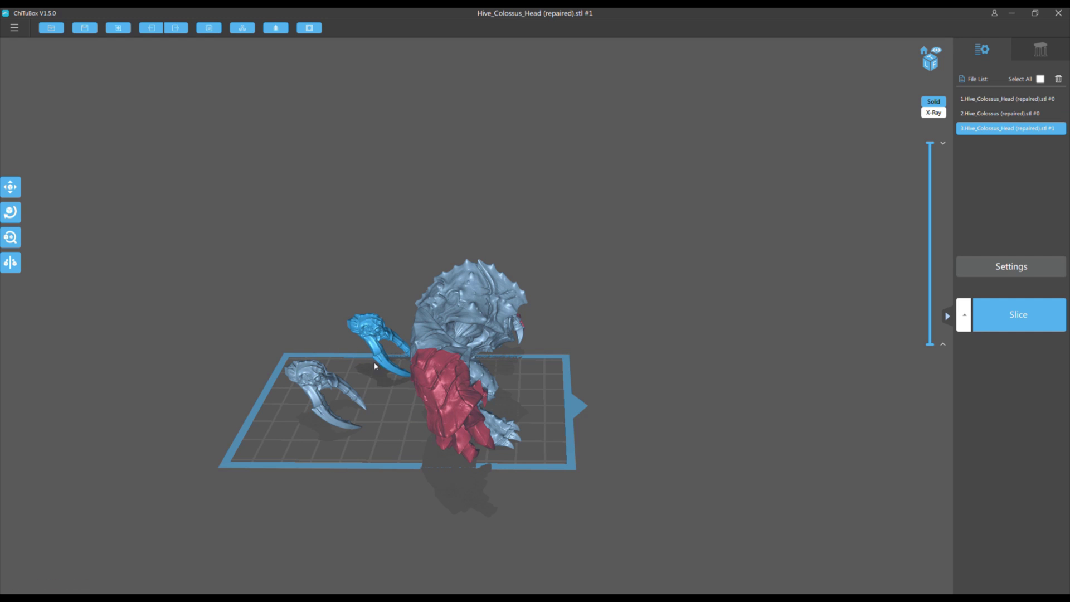
click(11, 262)
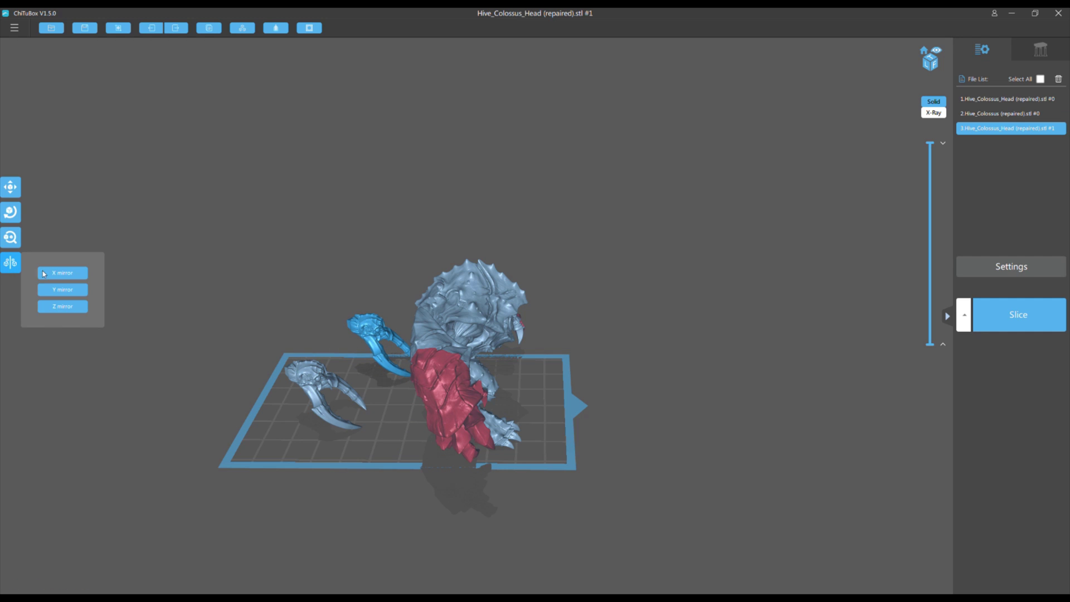
drag(278, 279, 290, 297)
drag(465, 354, 439, 330)
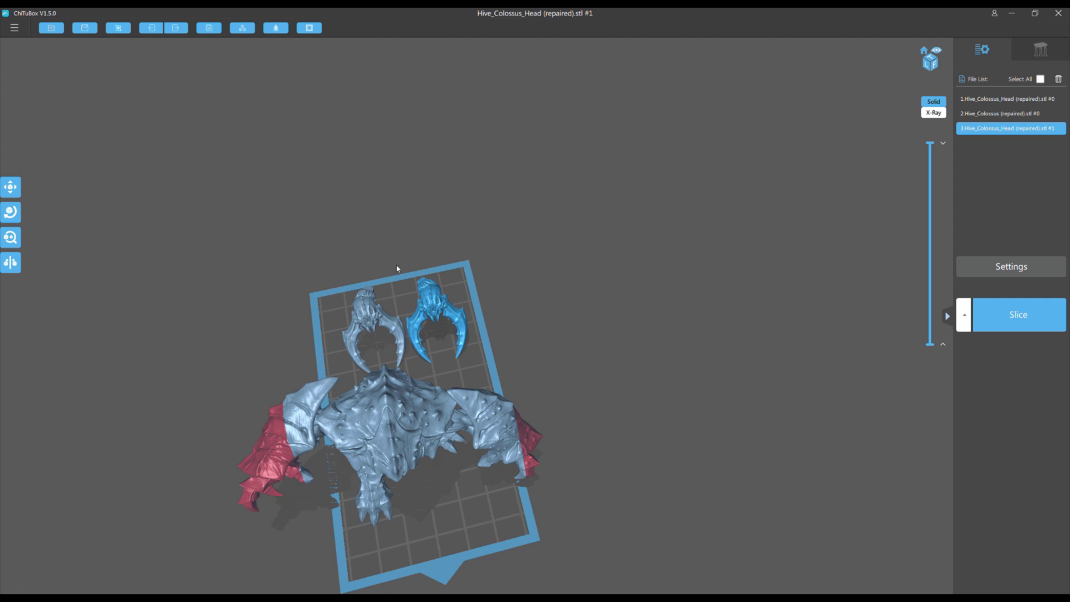
drag(397, 269, 395, 183)
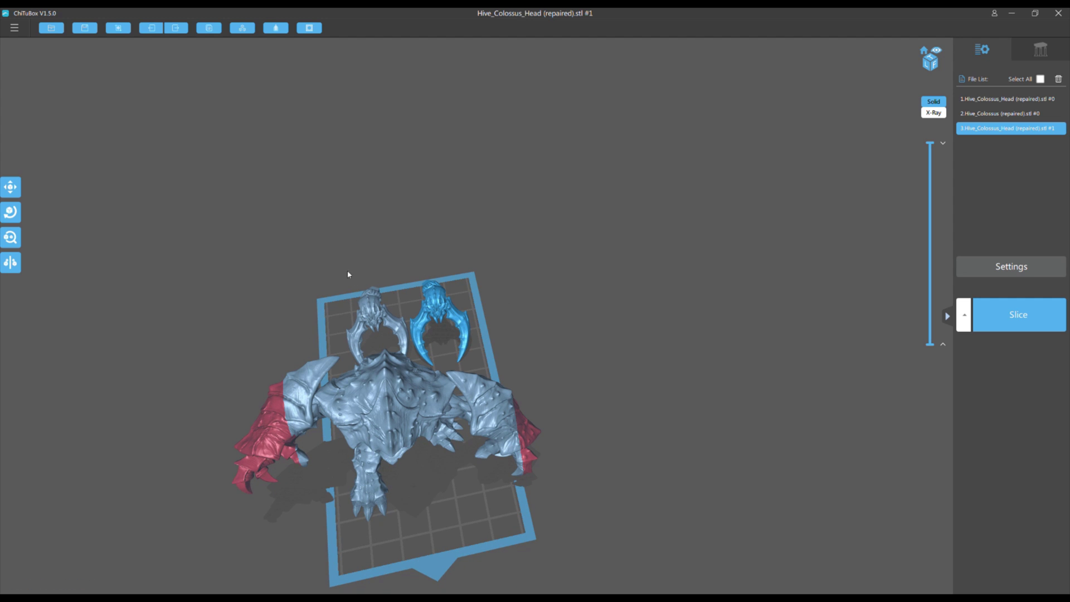
drag(395, 269, 341, 196)
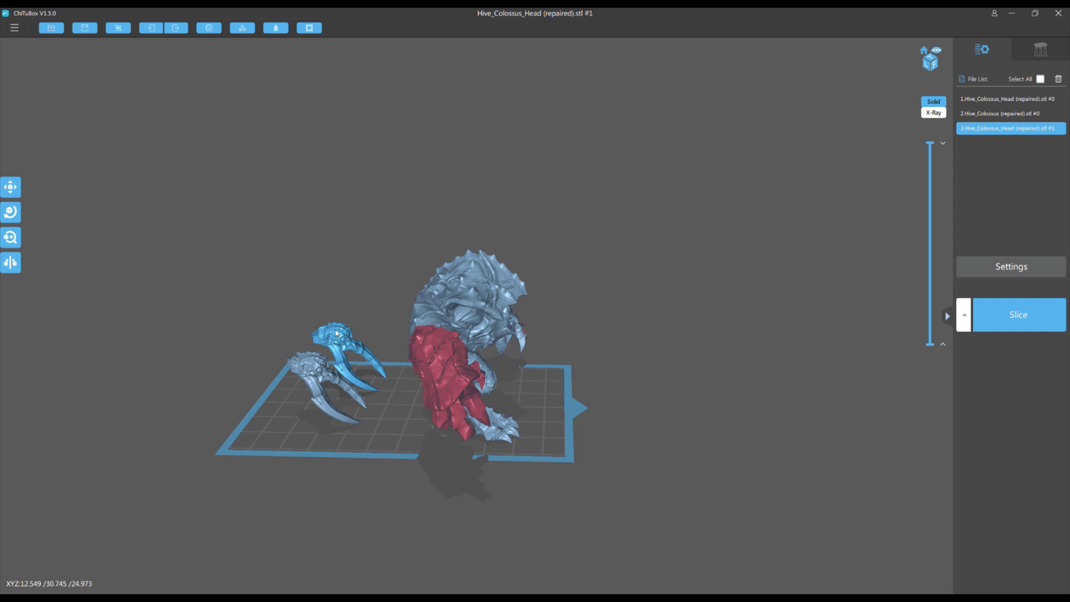
Delete the extra head copy from the File List, leaving Hive_Colossus_Head and Hive_Colossus.
click(1058, 79)
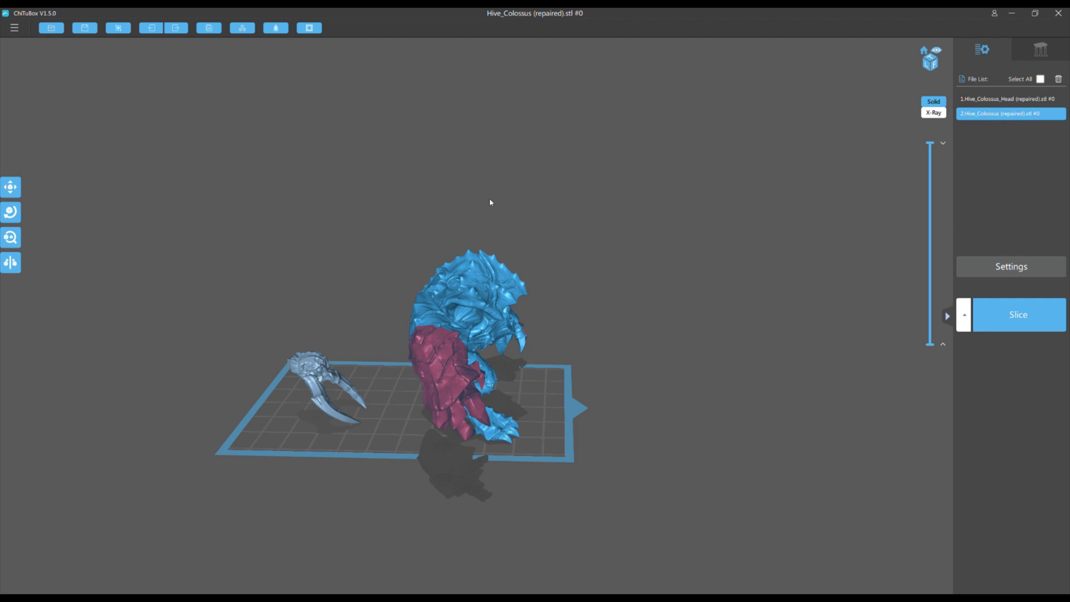
drag(425, 203, 448, 166)
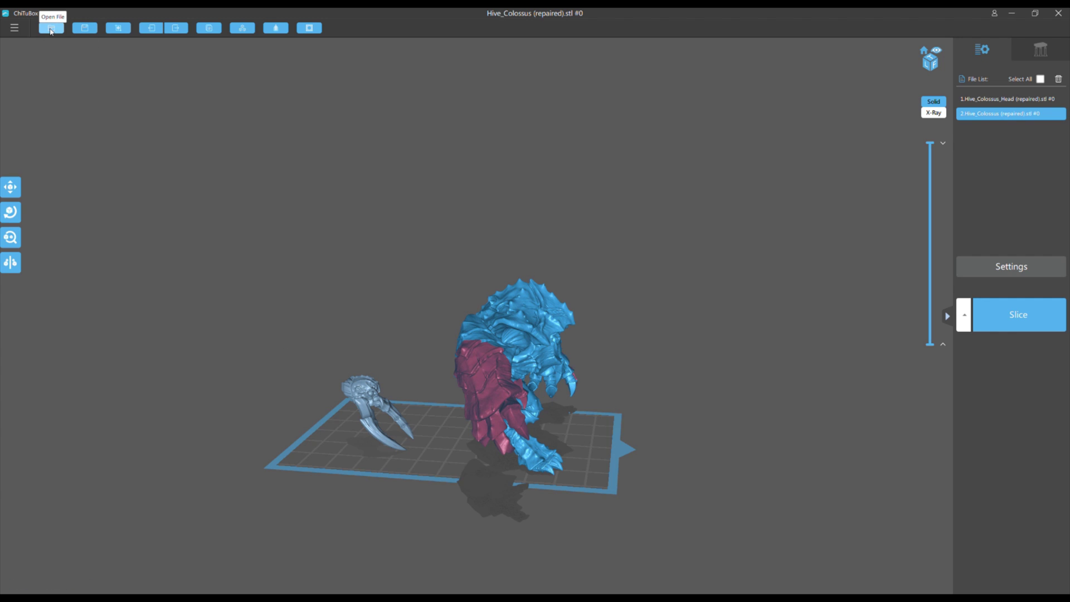
click(15, 28)
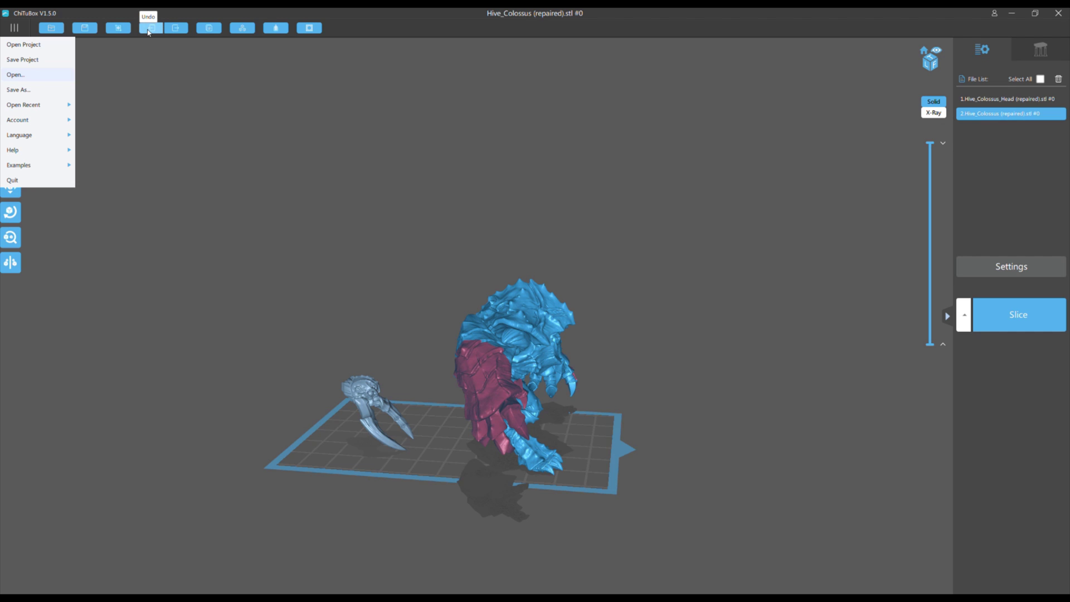
click(168, 146)
scroll(217, 175, up, 1)
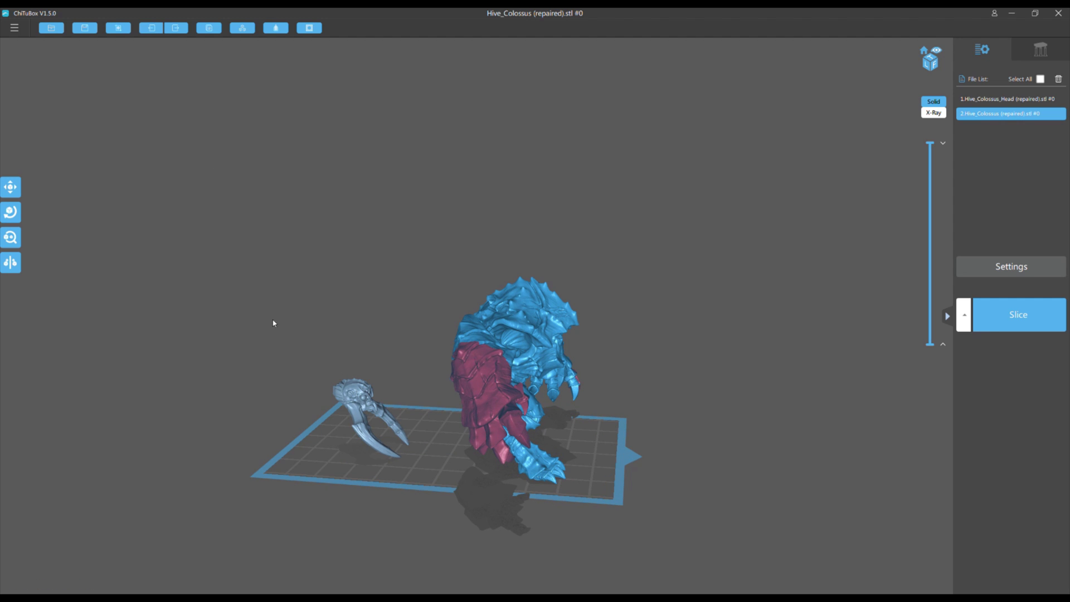
scroll(258, 240, up, 1)
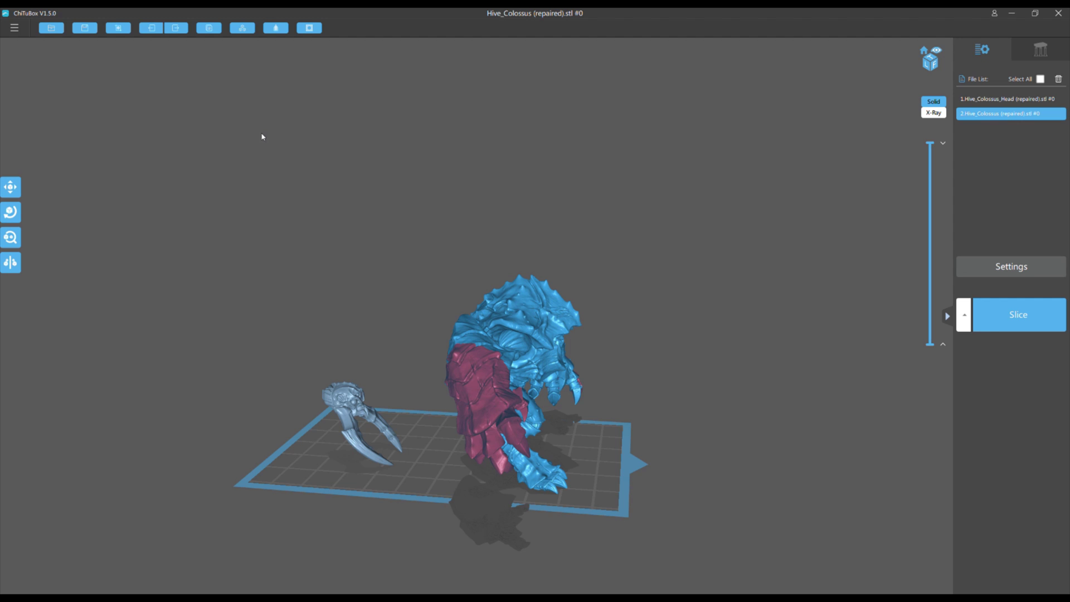
Duplicate the Hive_Colossus body, then delete the copy with the trash icon.
click(209, 28)
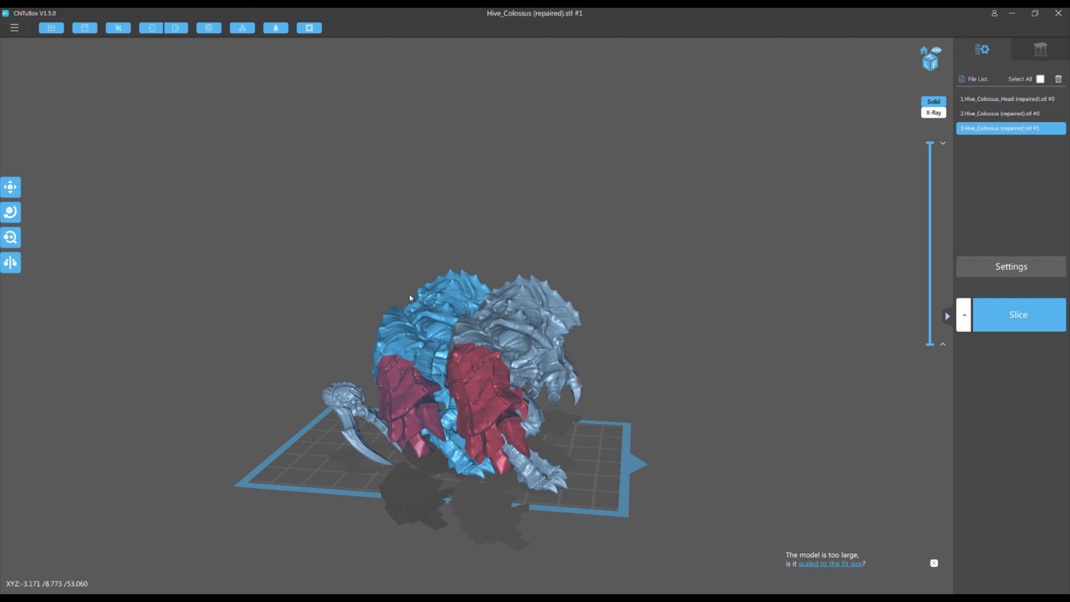
click(1058, 79)
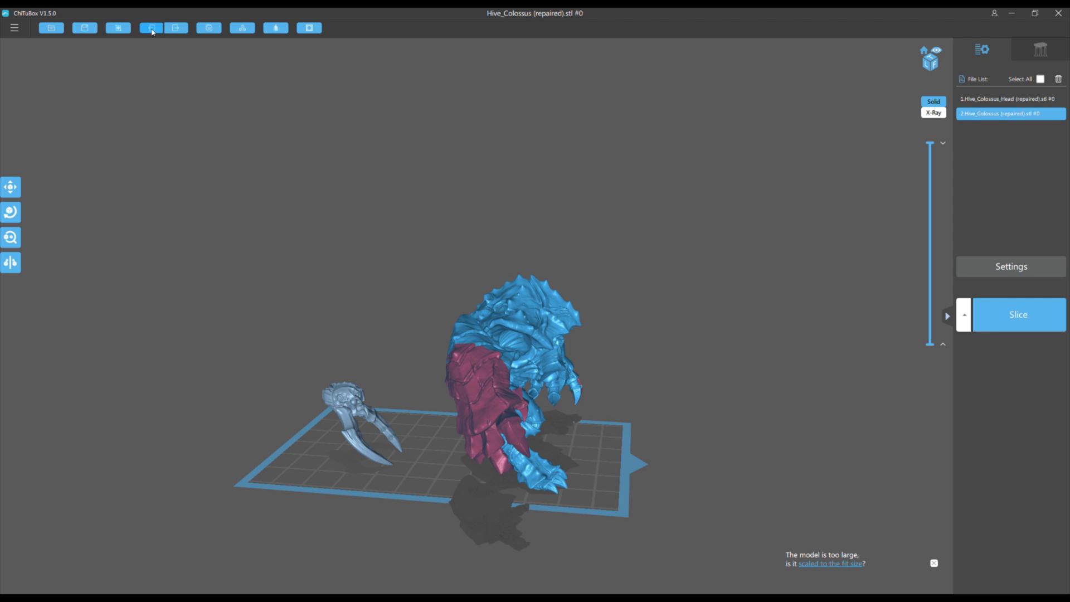
drag(406, 353, 427, 265)
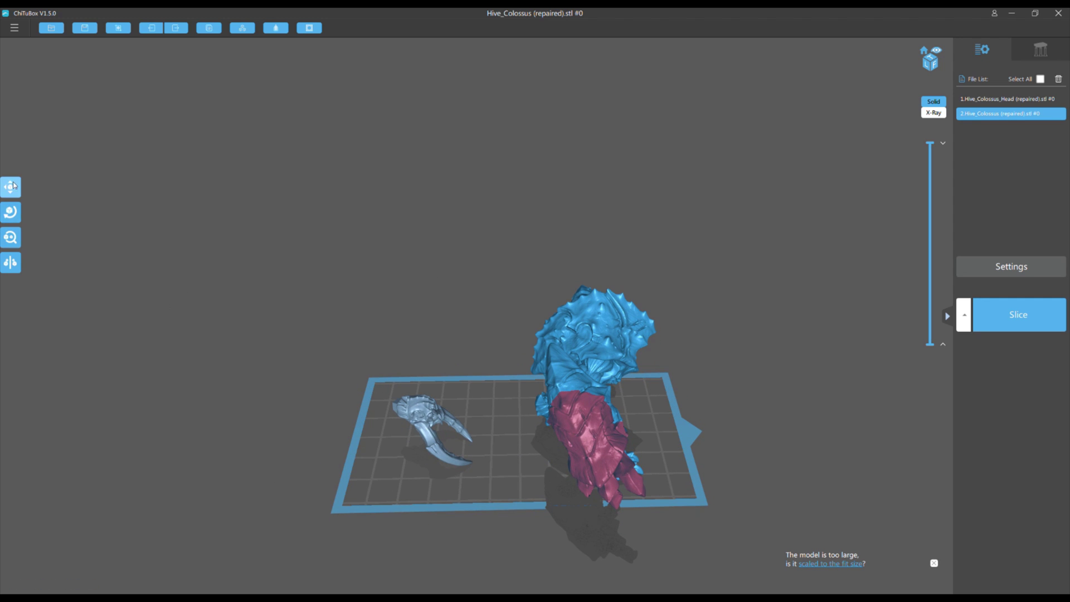
Drag the head model further left, undo the move, and tilt the view flatter.
click(410, 409)
drag(410, 406, 325, 383)
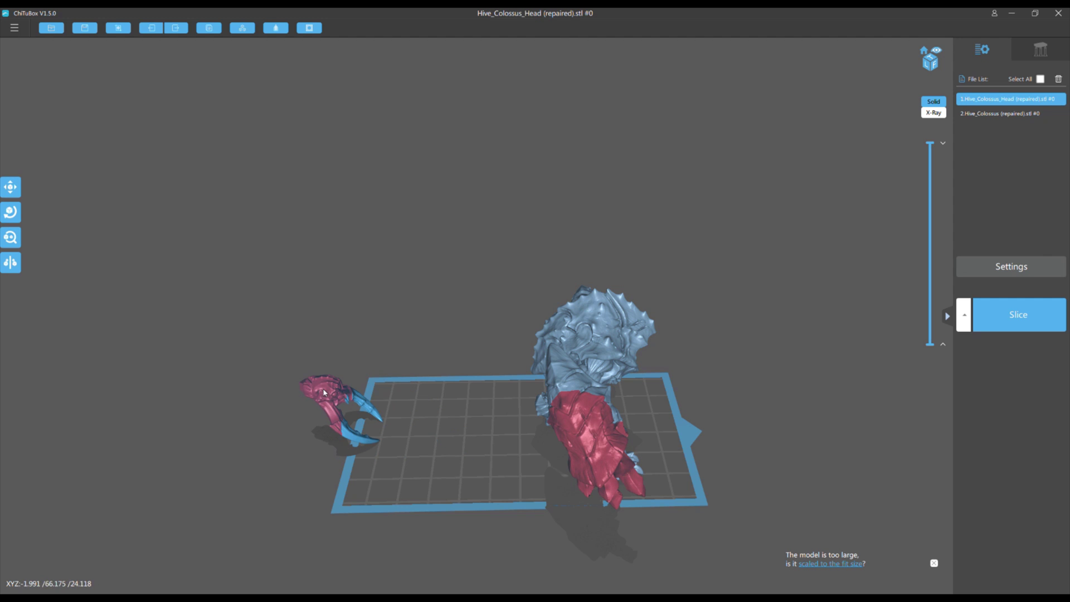
click(151, 28)
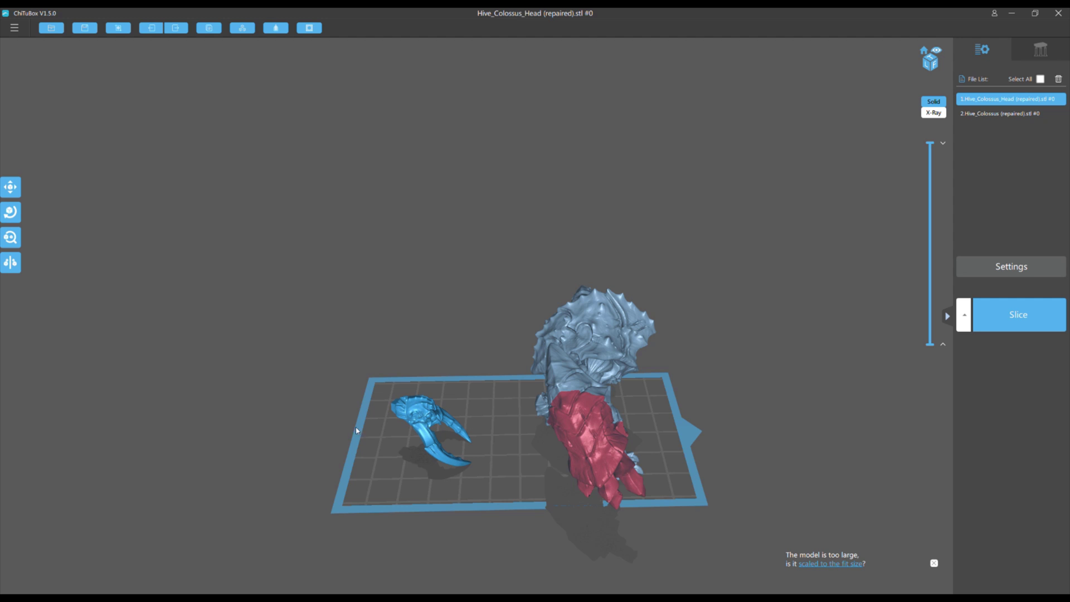
scroll(241, 232, up, 1)
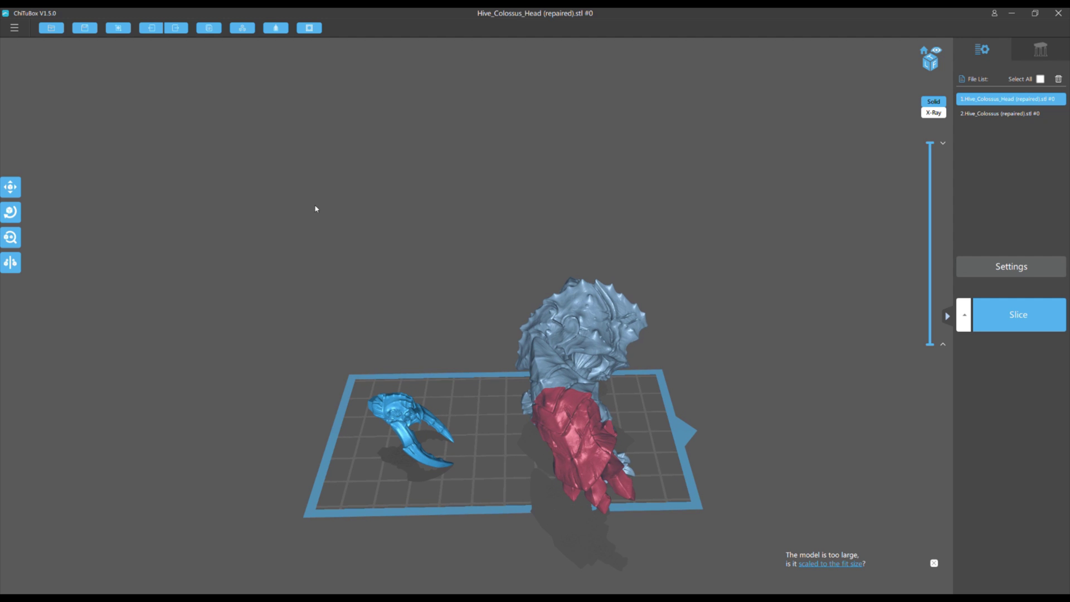
drag(295, 229, 290, 170)
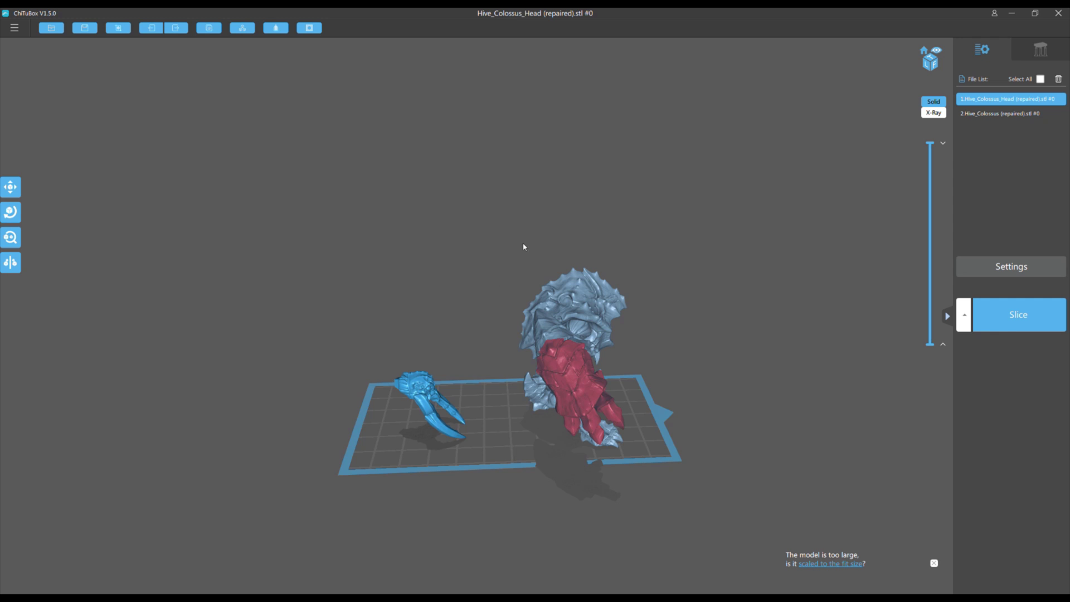
drag(523, 246, 424, 245)
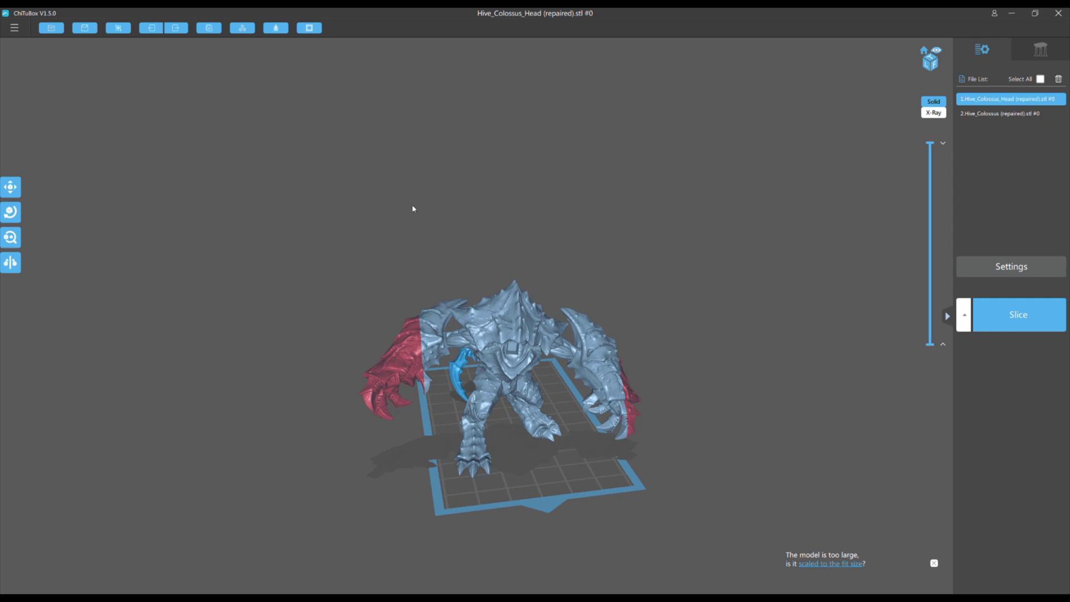
drag(412, 209, 345, 286)
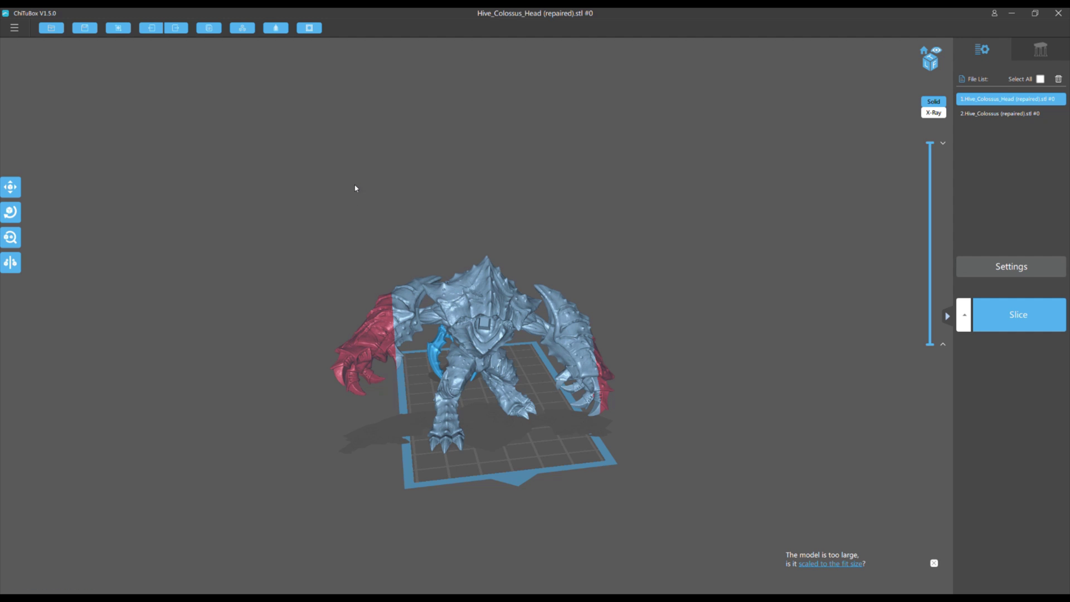
drag(355, 188, 379, 209)
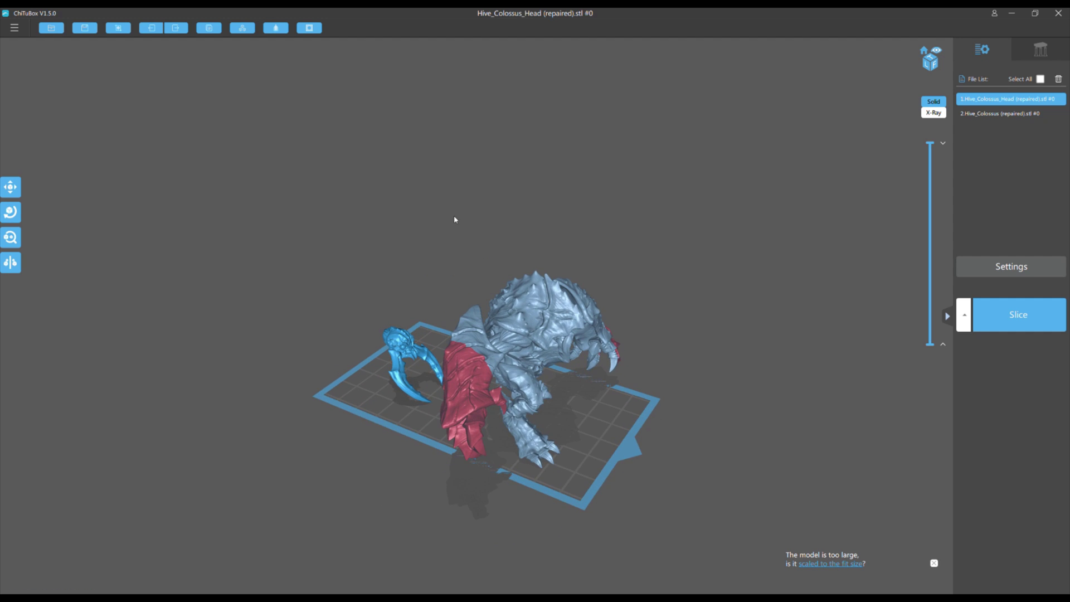
drag(454, 219, 427, 203)
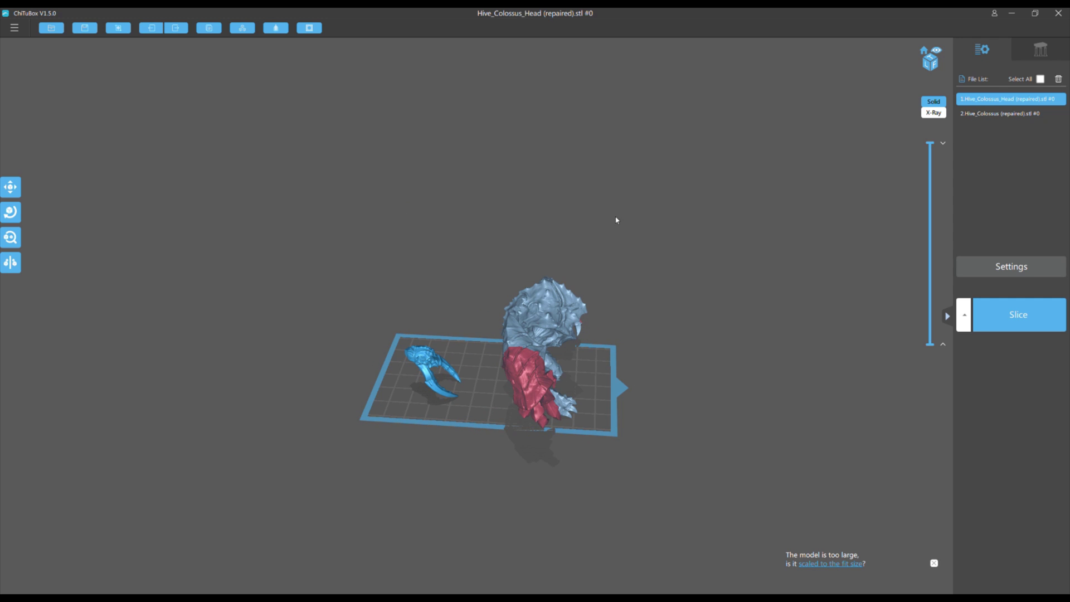
mouse_move(616, 220)
mouse_down()
mouse_move(614, 208)
mouse_move(563, 218)
mouse_move(547, 208)
mouse_move(610, 205)
mouse_up()
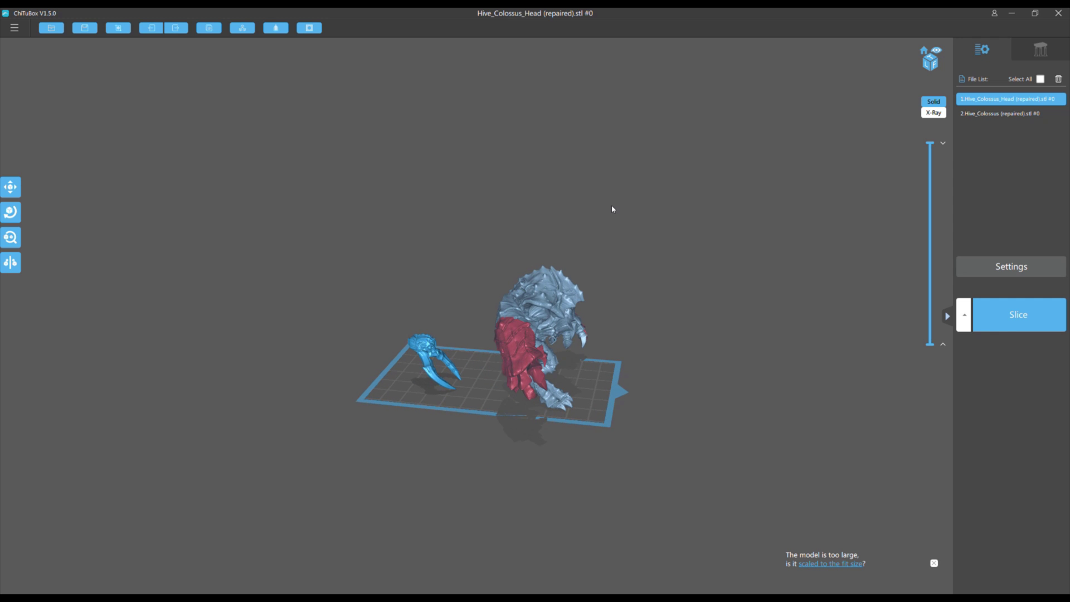
Open the Support settings and orbit to a side view of the models.
click(1039, 49)
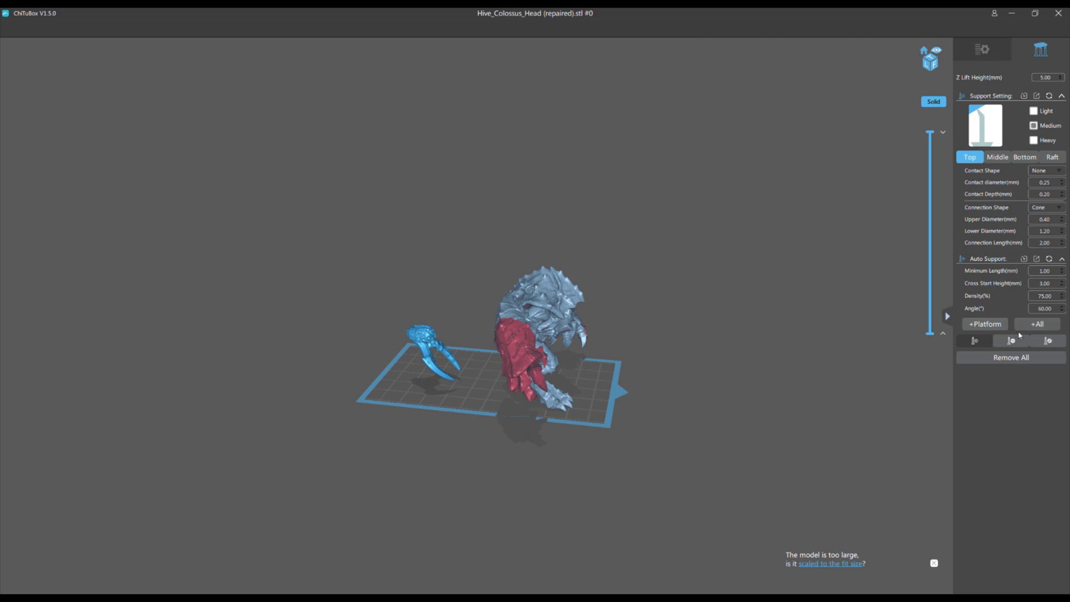
drag(374, 251, 383, 248)
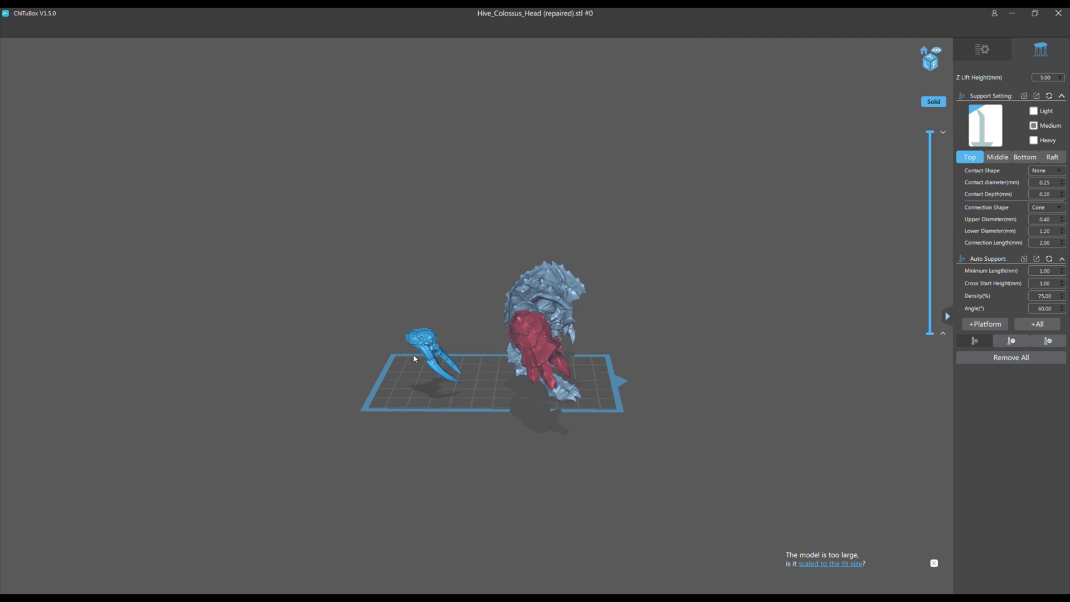
drag(415, 282, 430, 215)
drag(417, 217, 422, 234)
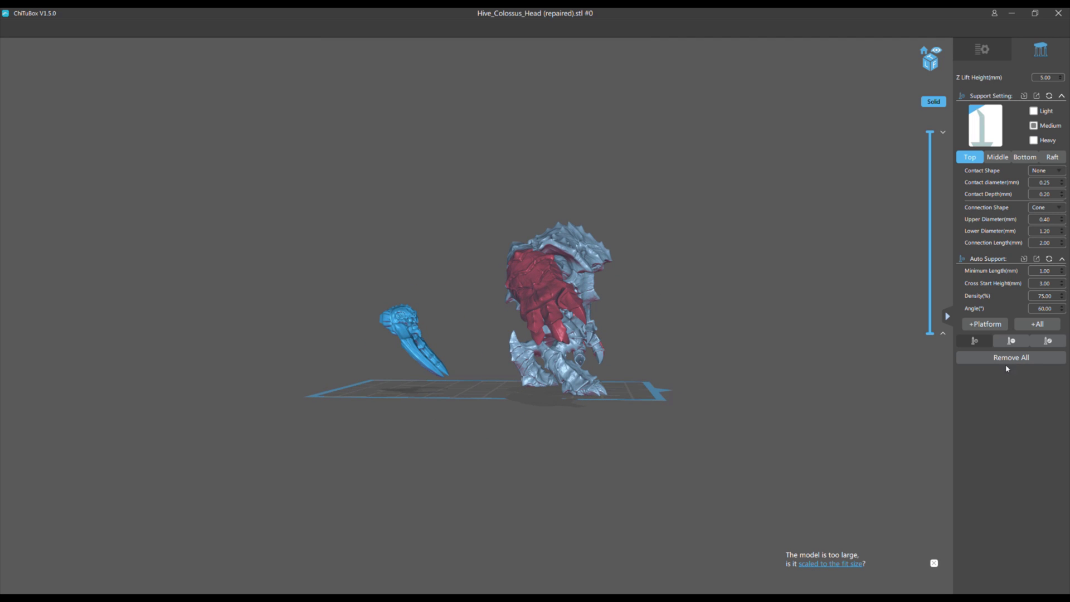
Add +Platform supports, Remove All, then auto-generate +All supports for the head.
click(984, 324)
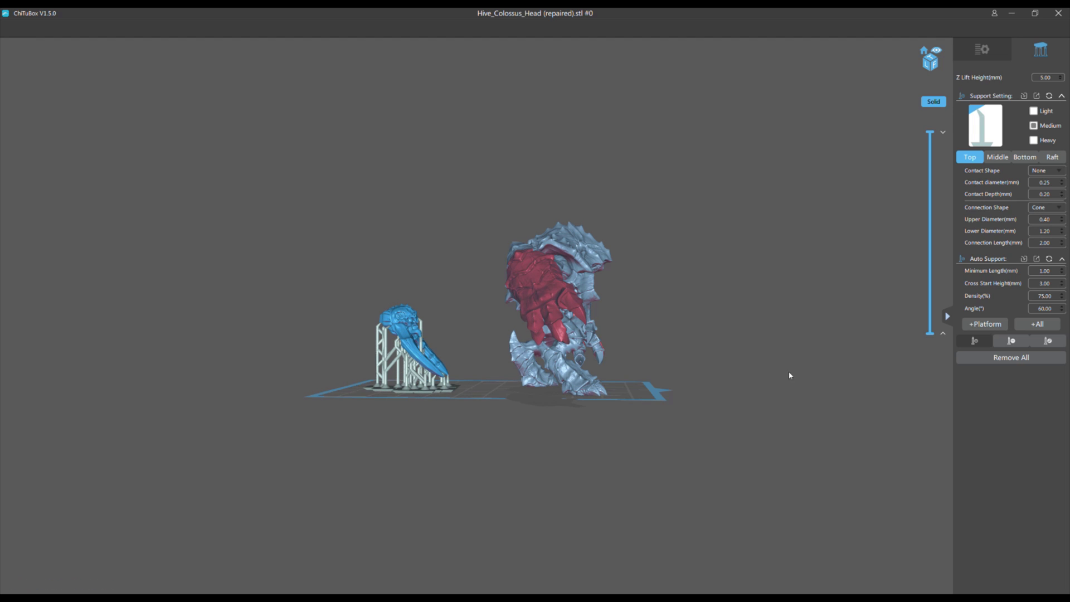
click(1004, 363)
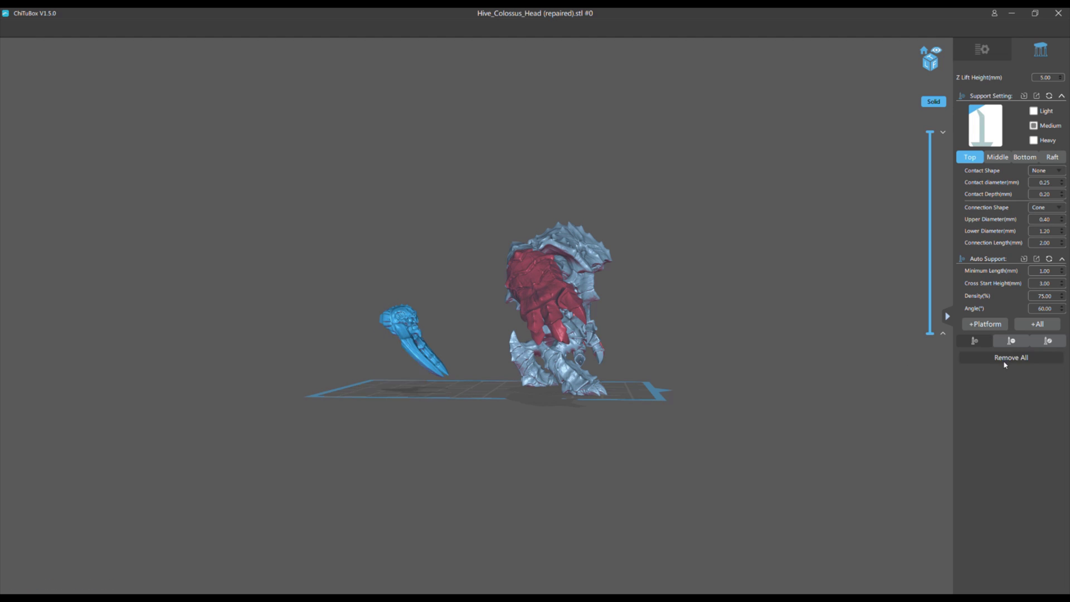
click(1034, 324)
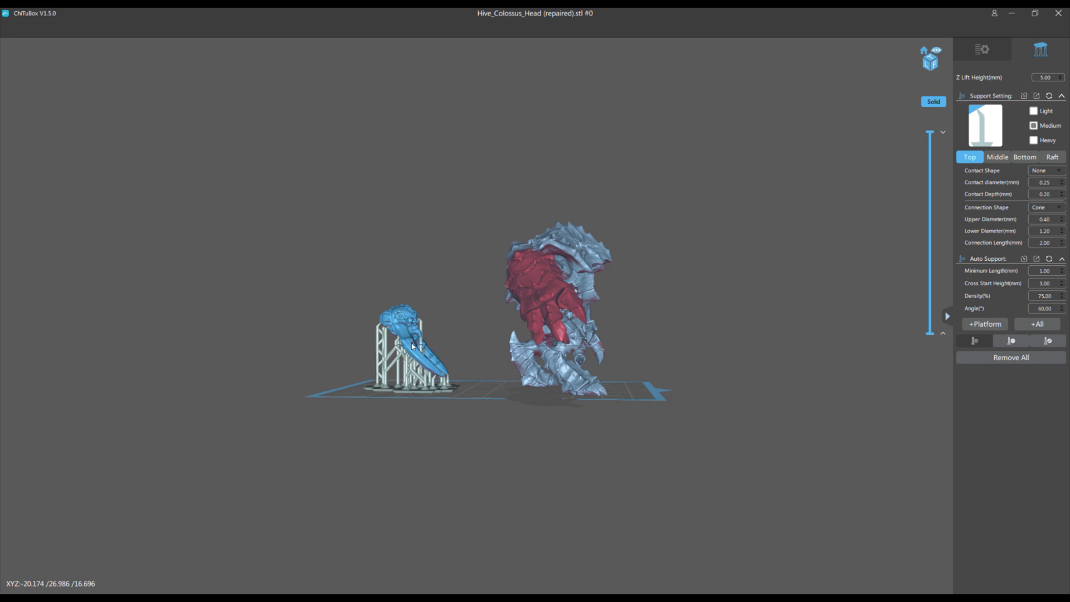
right_drag(419, 328, 613, 329)
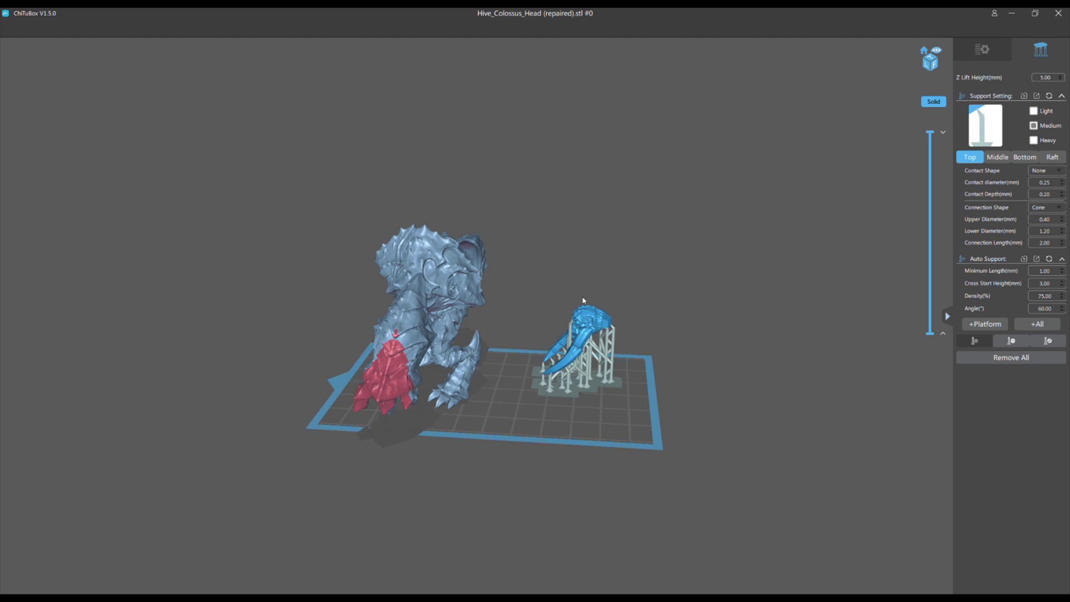
right_drag(553, 239, 564, 279)
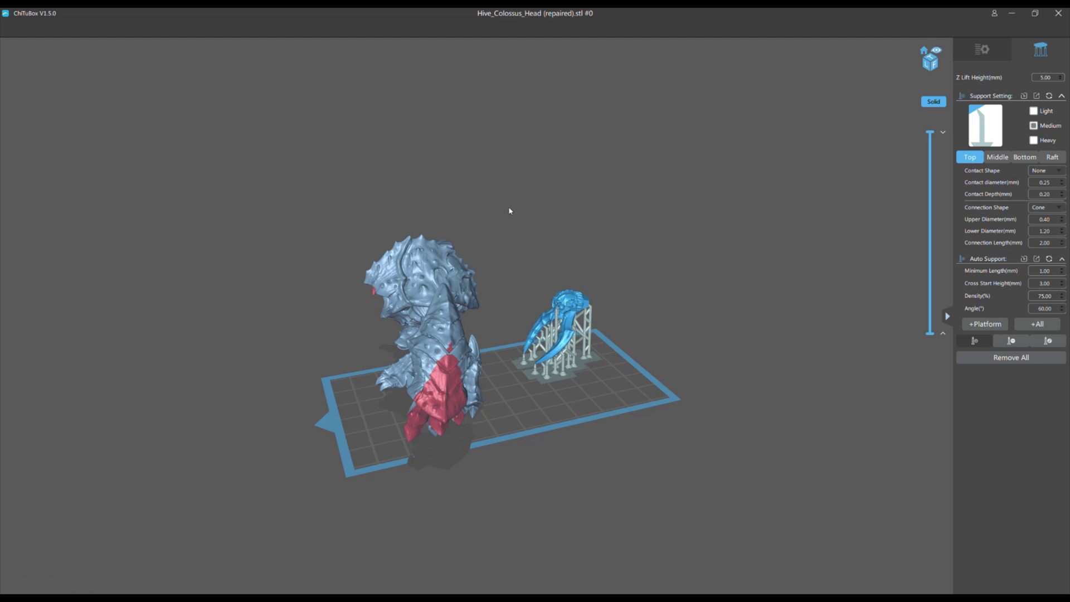
right_drag(509, 210, 633, 205)
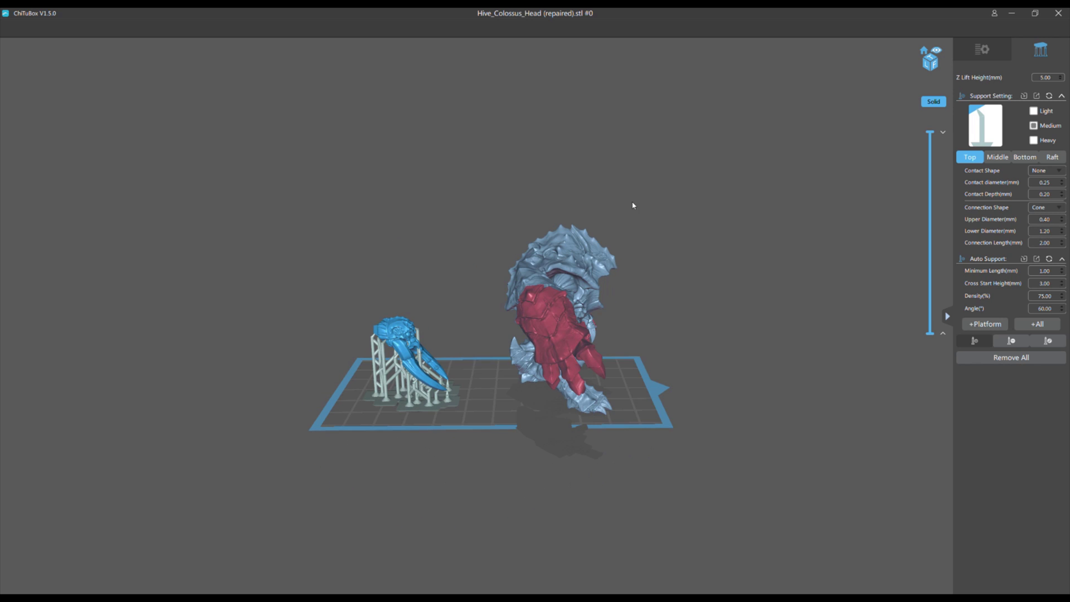
Remove all head supports, choose the Heavy support preset, and return to the File List.
click(1000, 358)
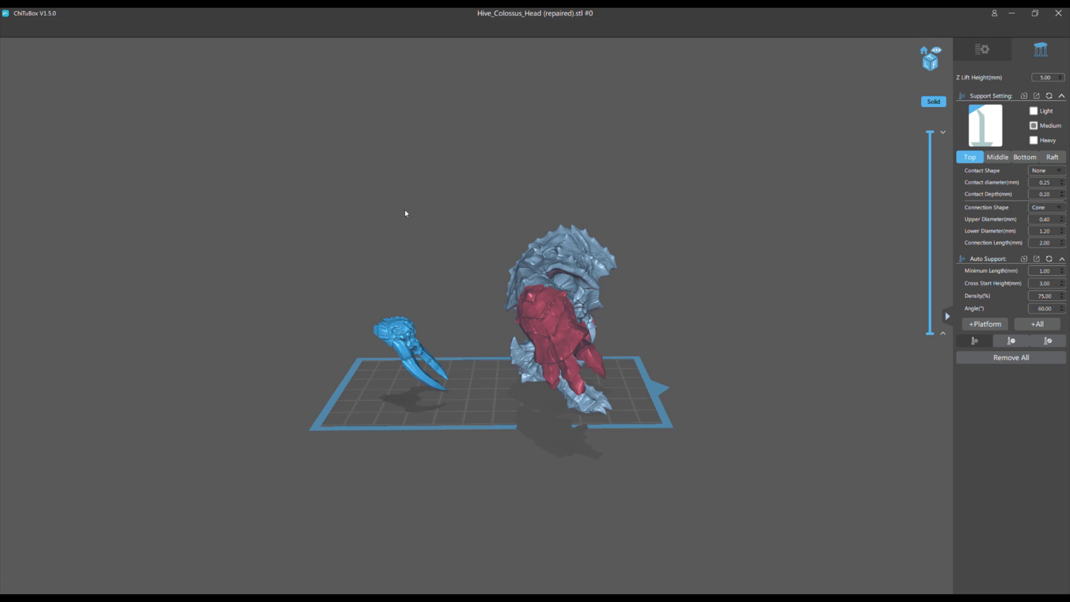
right_drag(406, 215, 797, 118)
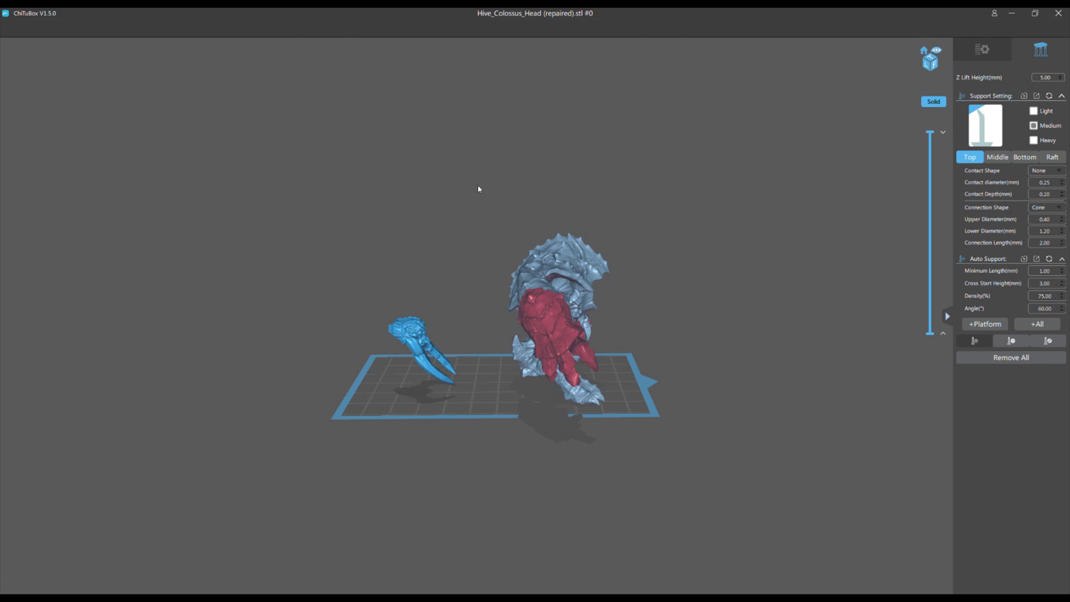
middle_drag(478, 188, 556, 212)
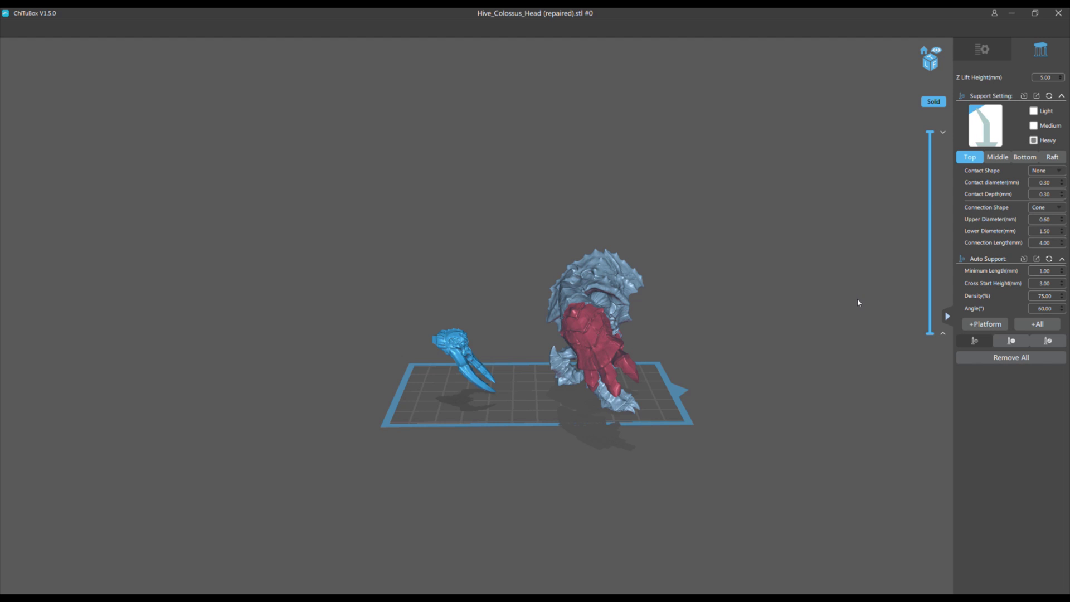
scroll(841, 285, up, 3)
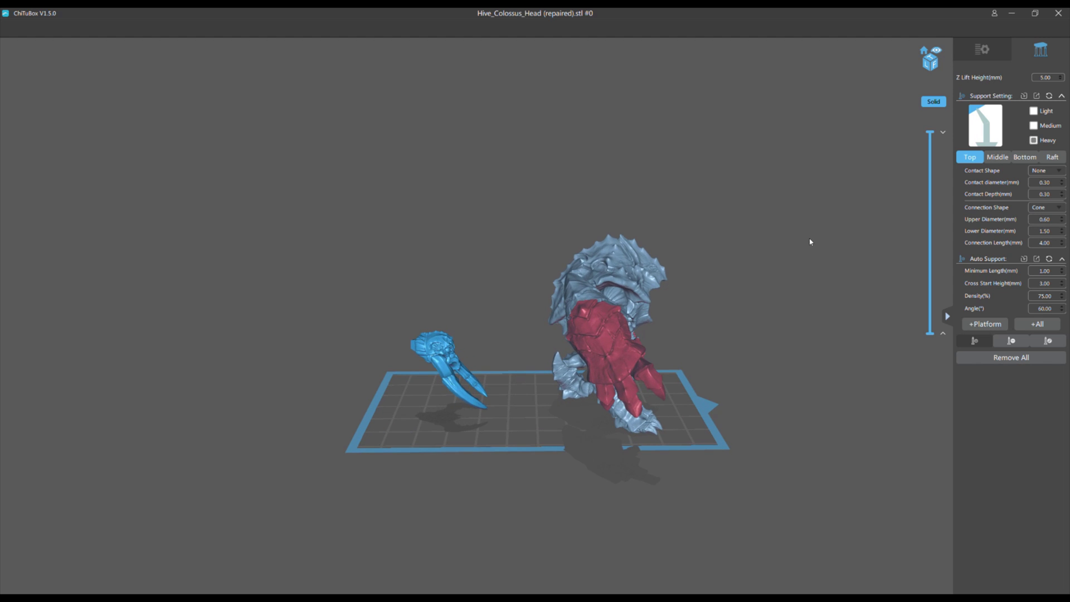
click(973, 50)
drag(792, 189, 749, 150)
Toggle translucent display, orbit over the plate, then show the models as opaque solids.
click(931, 113)
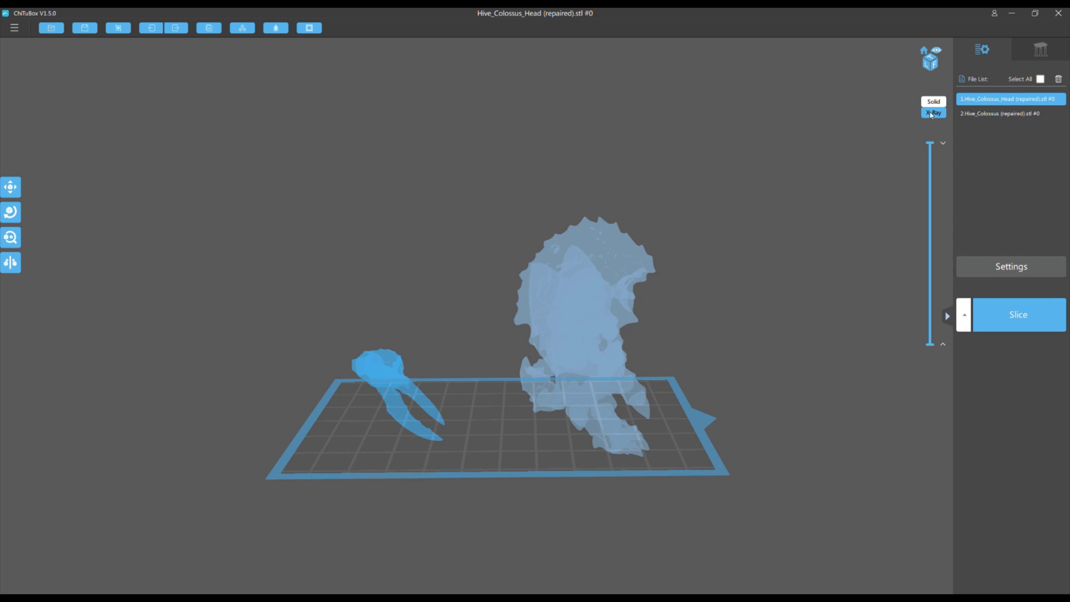
drag(637, 270, 726, 191)
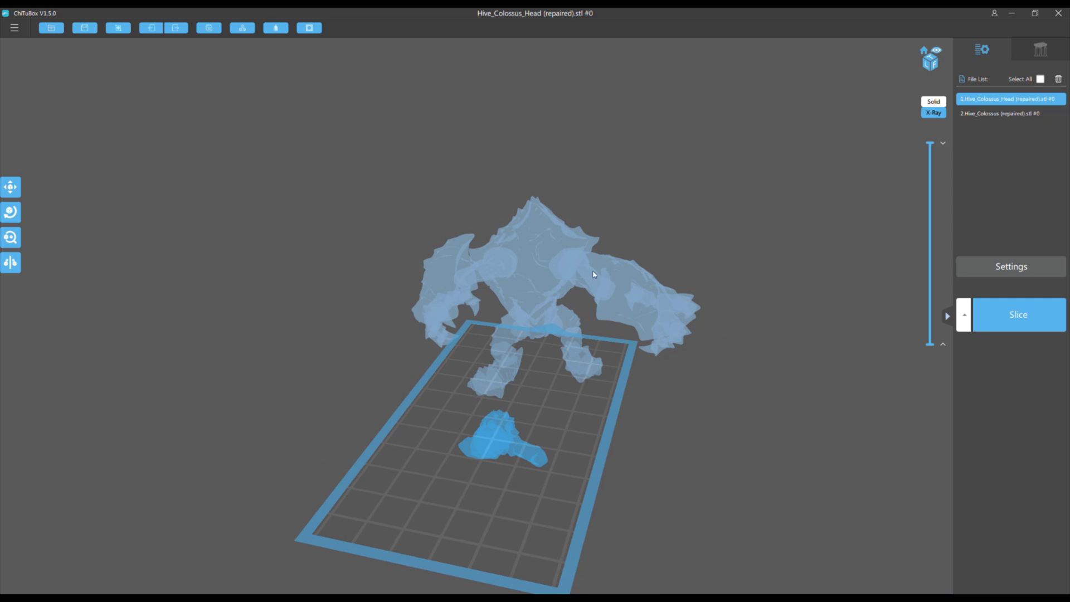
drag(363, 316, 857, 191)
click(932, 103)
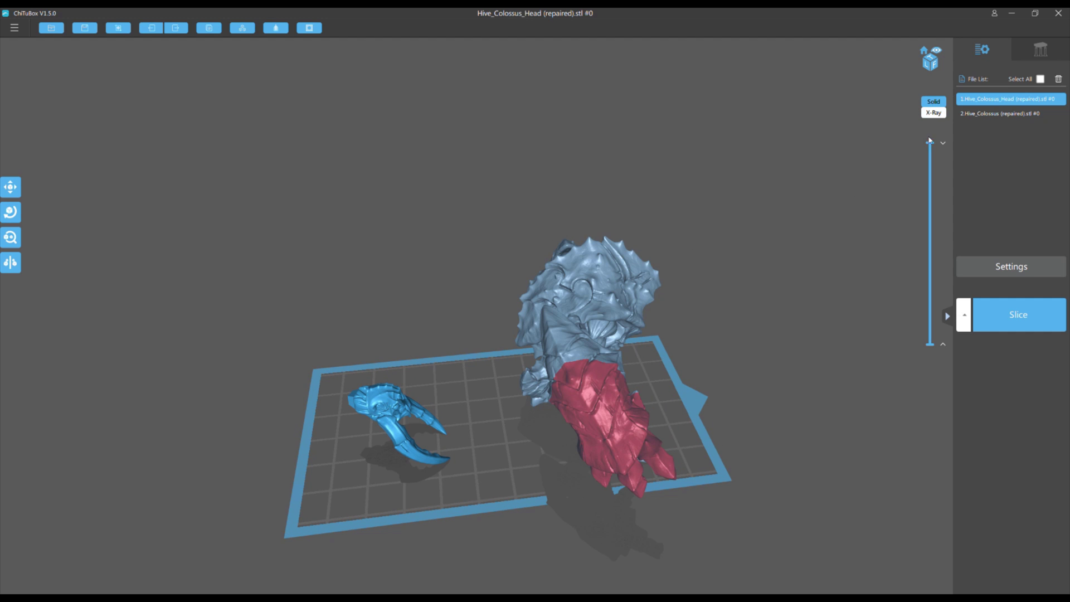
Slide the layer preview down to inspect Colossus cross-sections, then restore the full model.
drag(930, 146, 935, 193)
drag(792, 185, 788, 215)
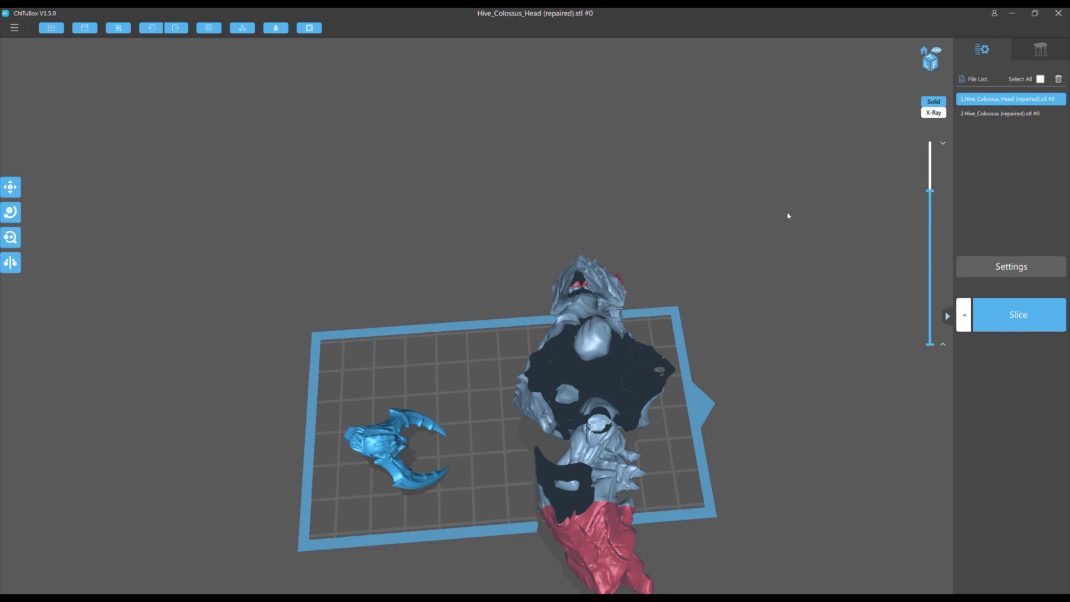
drag(930, 192, 929, 142)
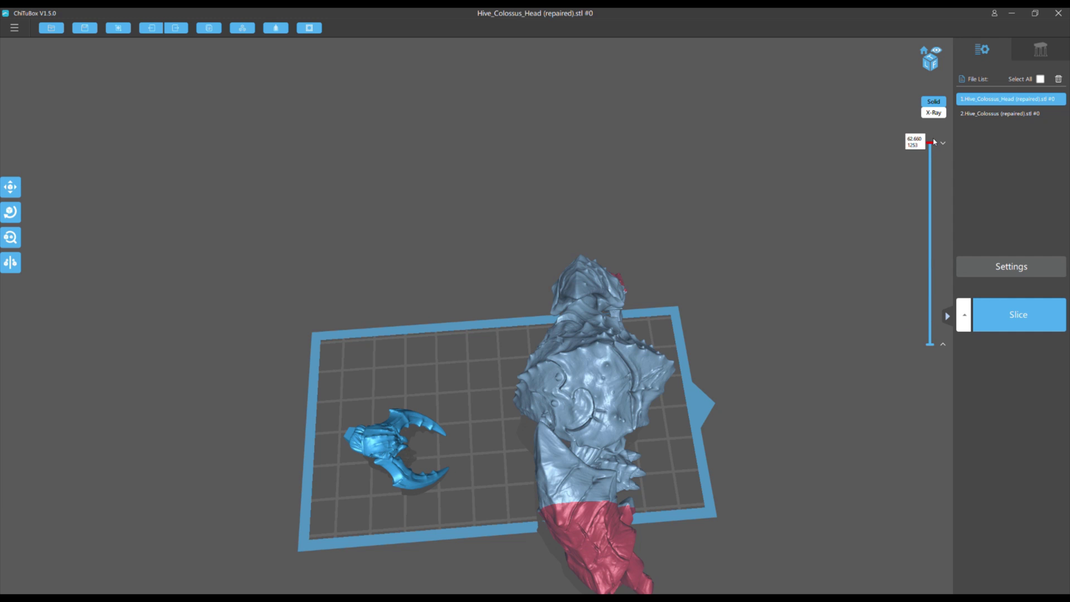
right_drag(723, 241, 721, 194)
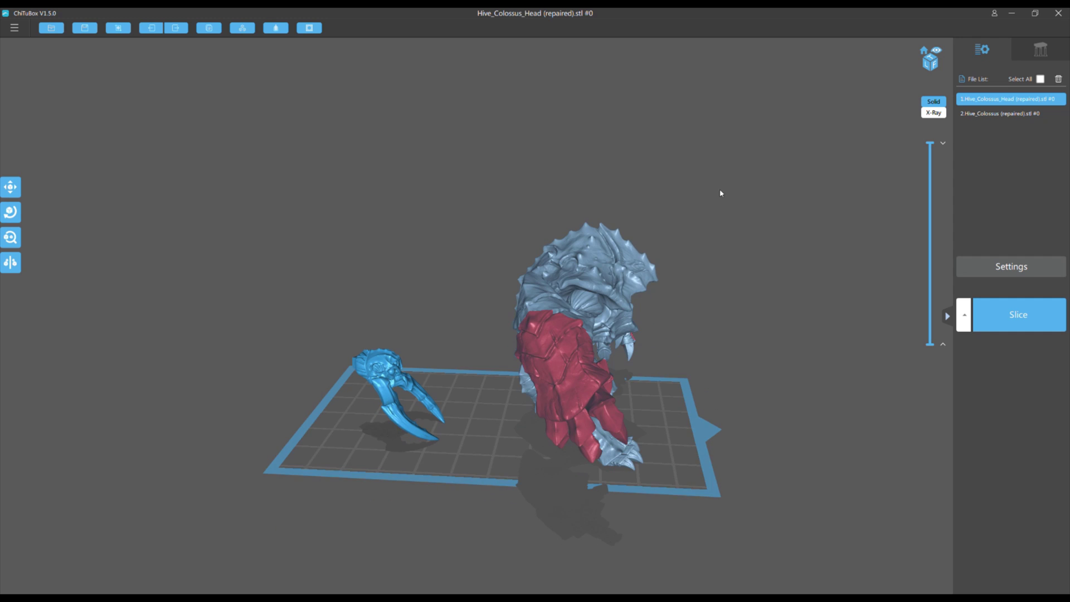
mouse_move(397, 245)
right_down()
mouse_move(485, 260)
mouse_move(375, 289)
mouse_move(484, 271)
mouse_move(401, 239)
right_up()
right_drag(468, 216, 575, 245)
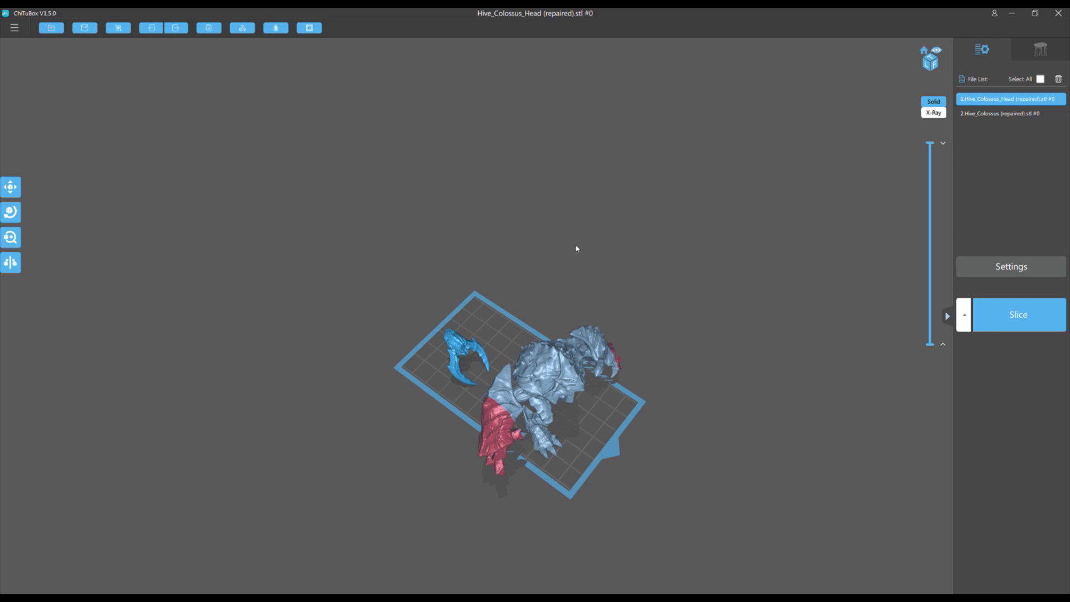
Select the large Hive Colossus model from a high oblique view of the build plate.
right_drag(560, 388, 614, 370)
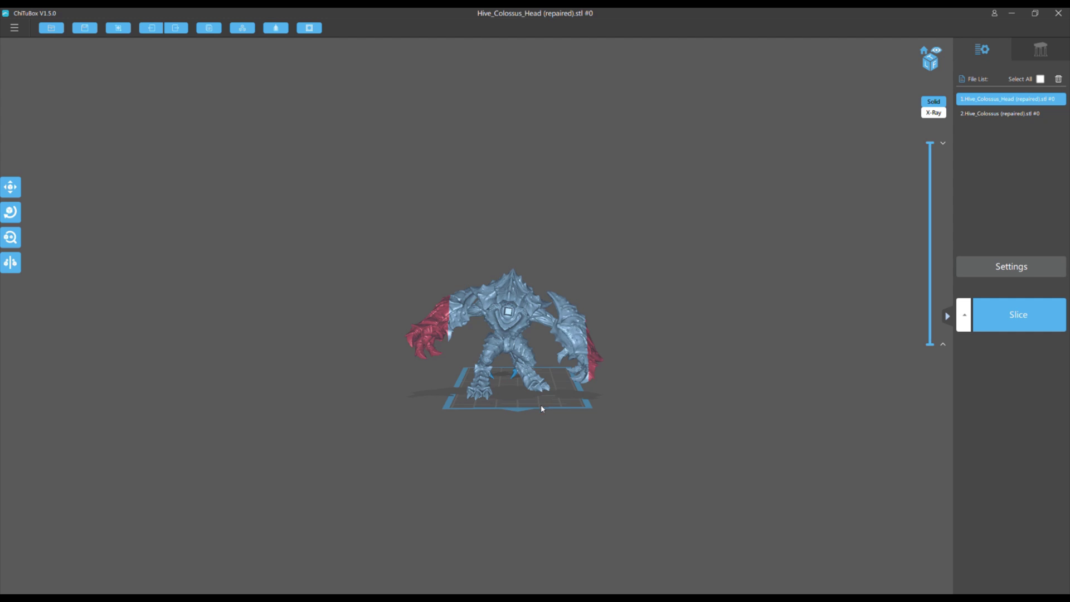
right_drag(541, 408, 589, 395)
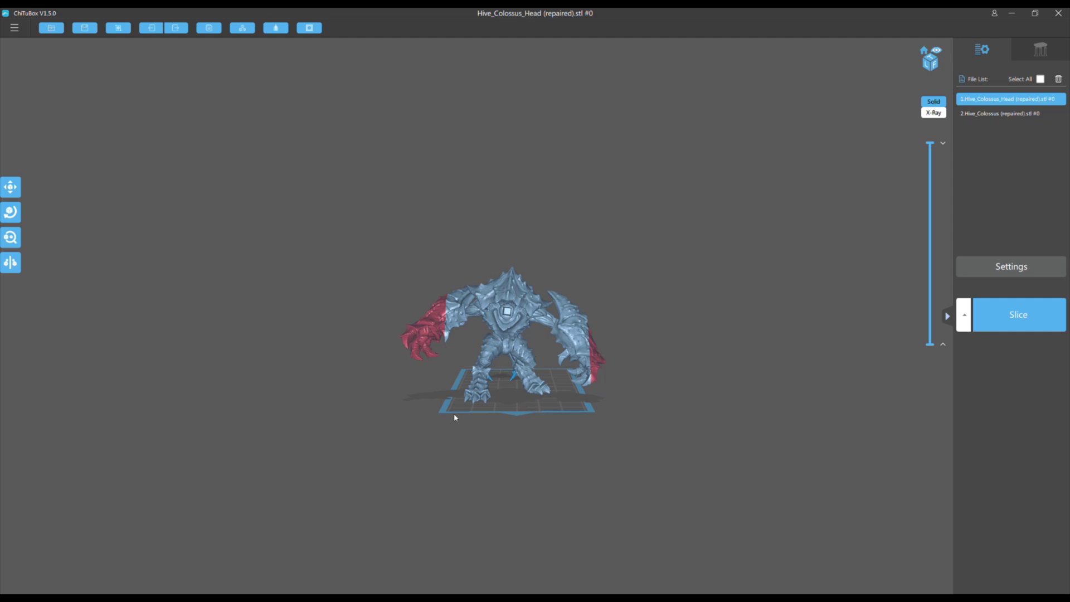
right_drag(454, 413, 420, 370)
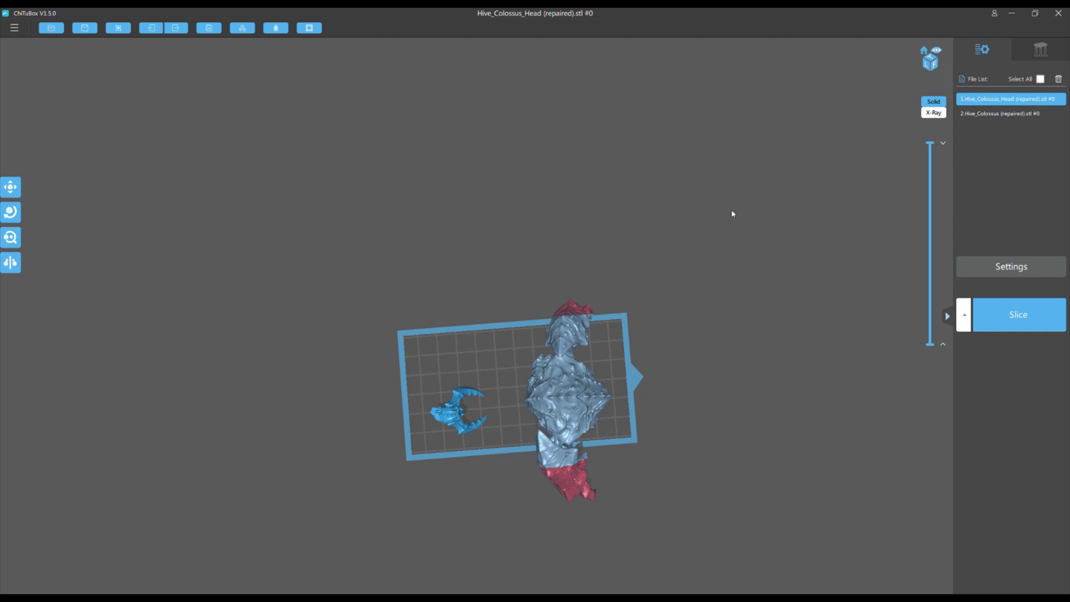
click(10, 212)
click(554, 372)
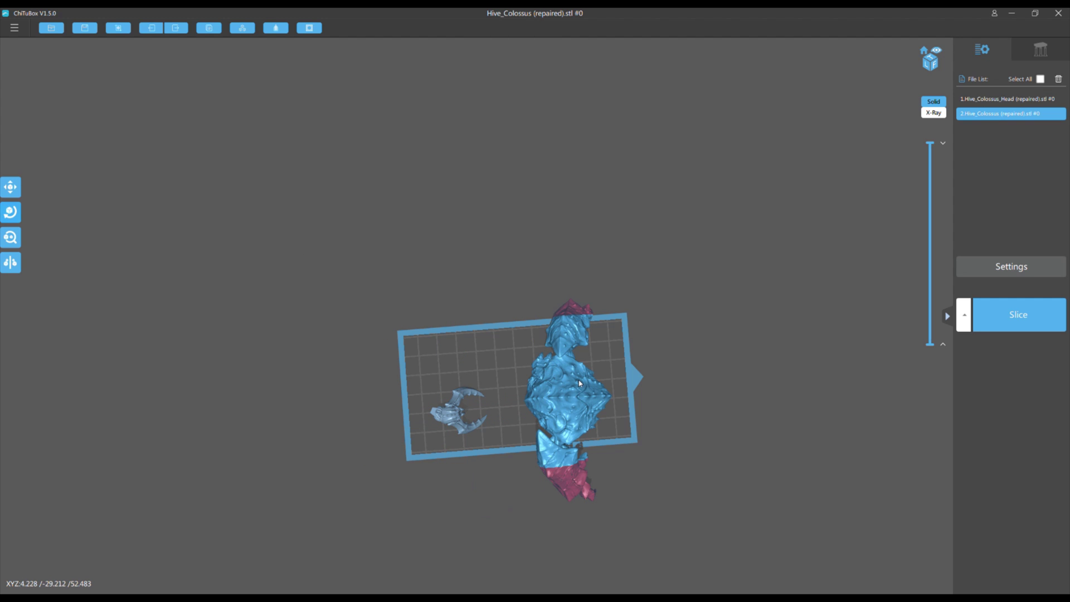
Rotate the Hive Colossus upright onto its feet with the Rotate gizmo.
click(10, 212)
right_drag(390, 234, 406, 192)
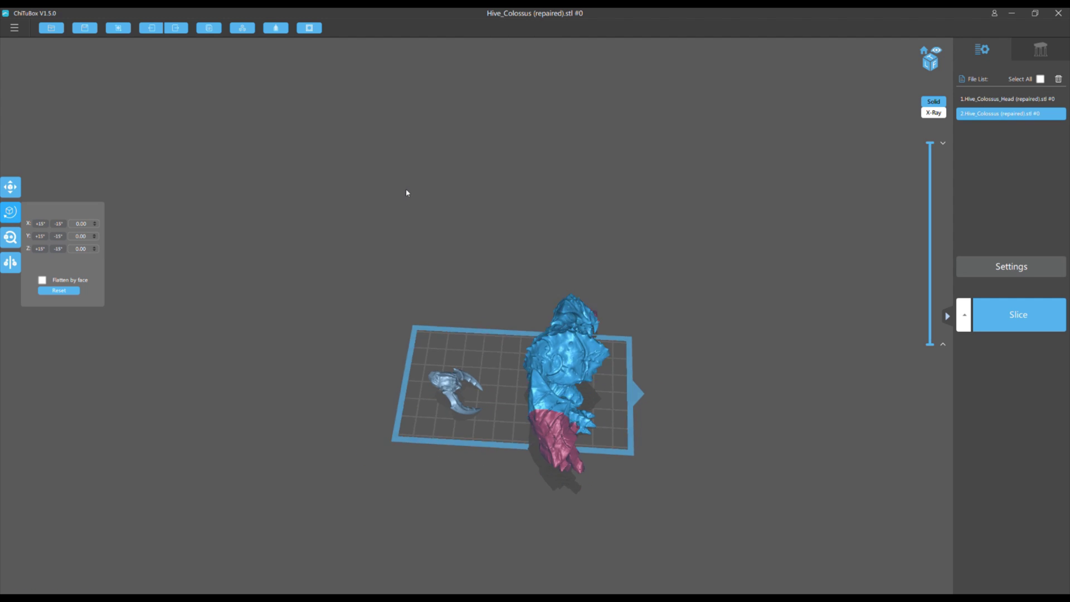
click(9, 214)
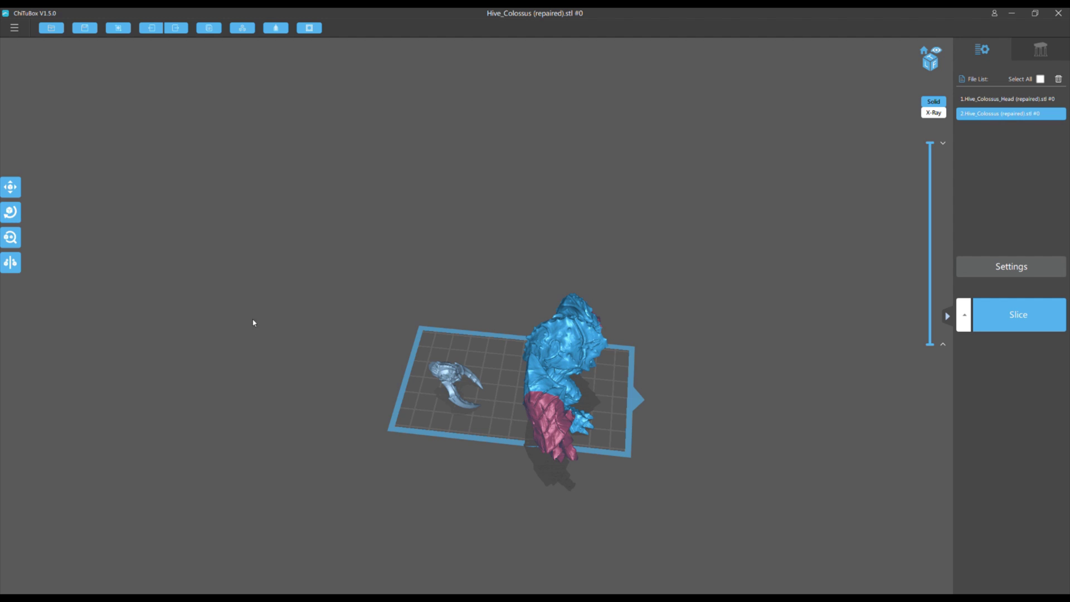
click(10, 212)
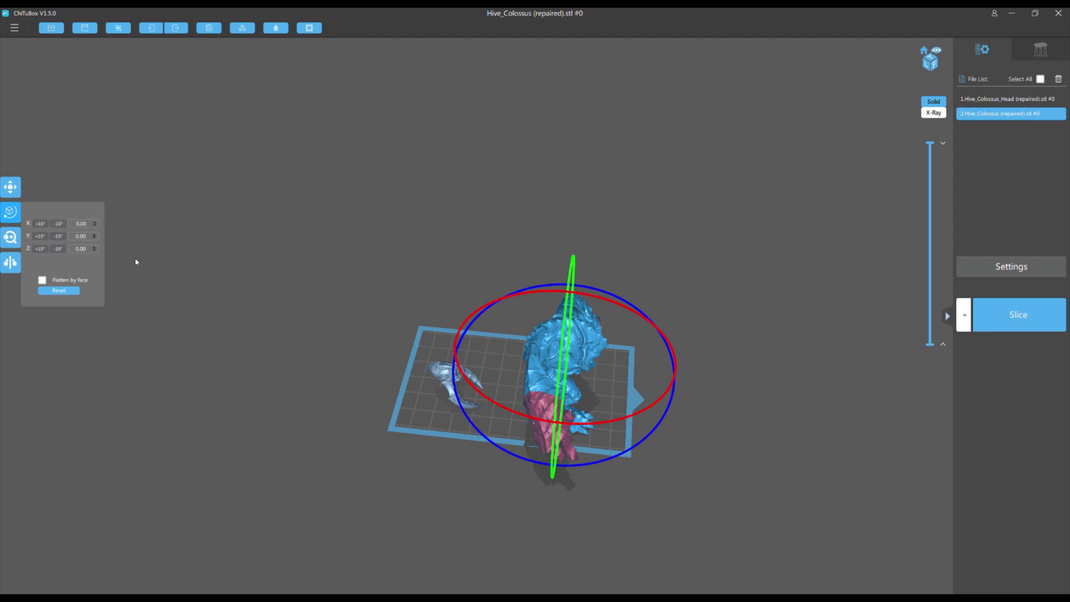
click(517, 458)
drag(517, 459, 488, 451)
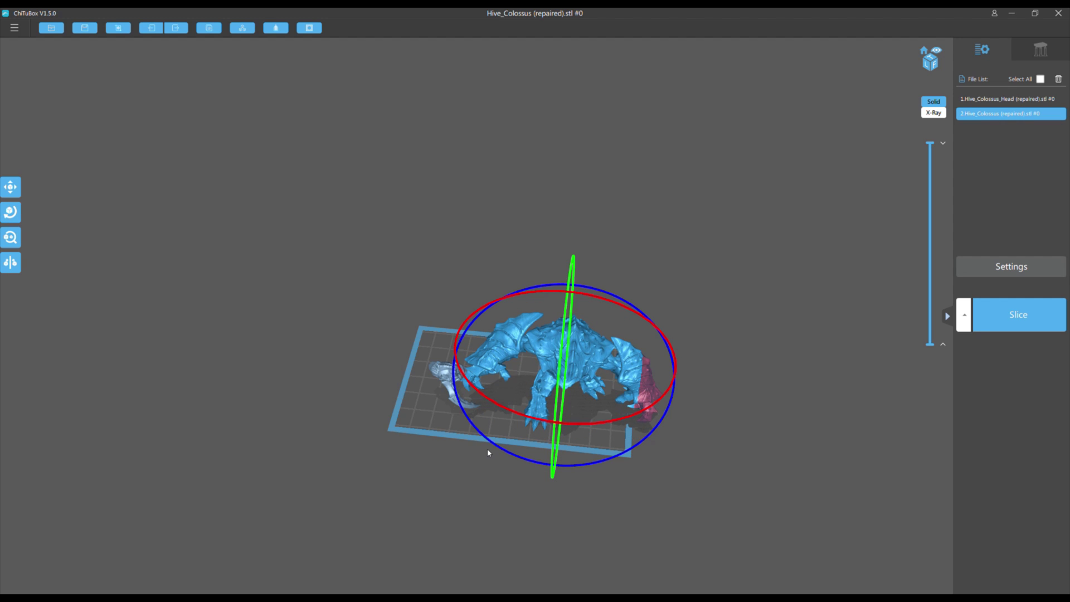
Slide the Hive Colossus fully inside the build plate so no red remains.
drag(694, 227, 694, 241)
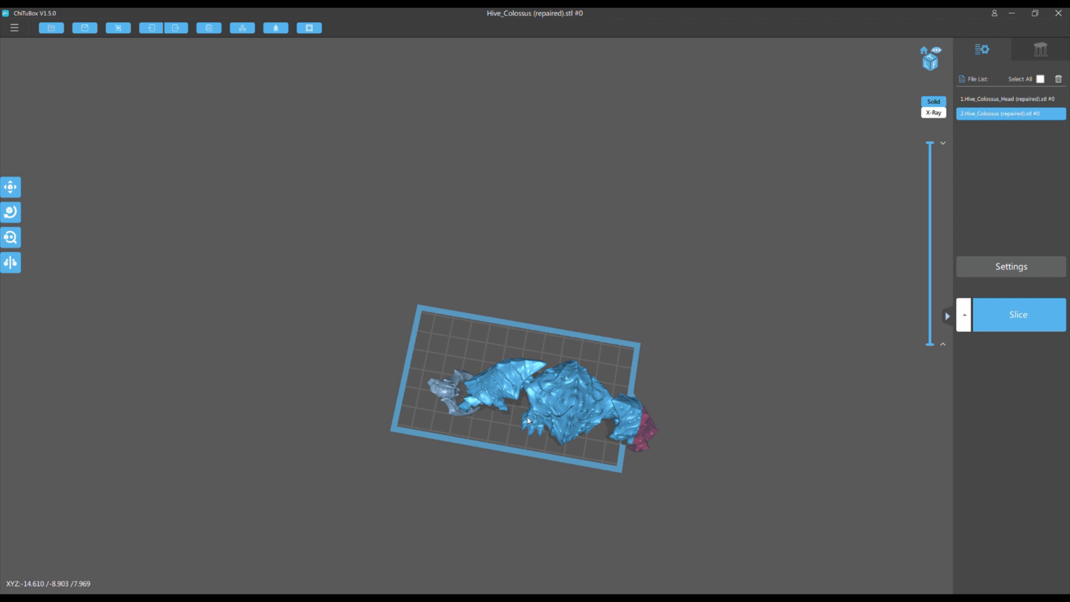
drag(570, 395, 553, 361)
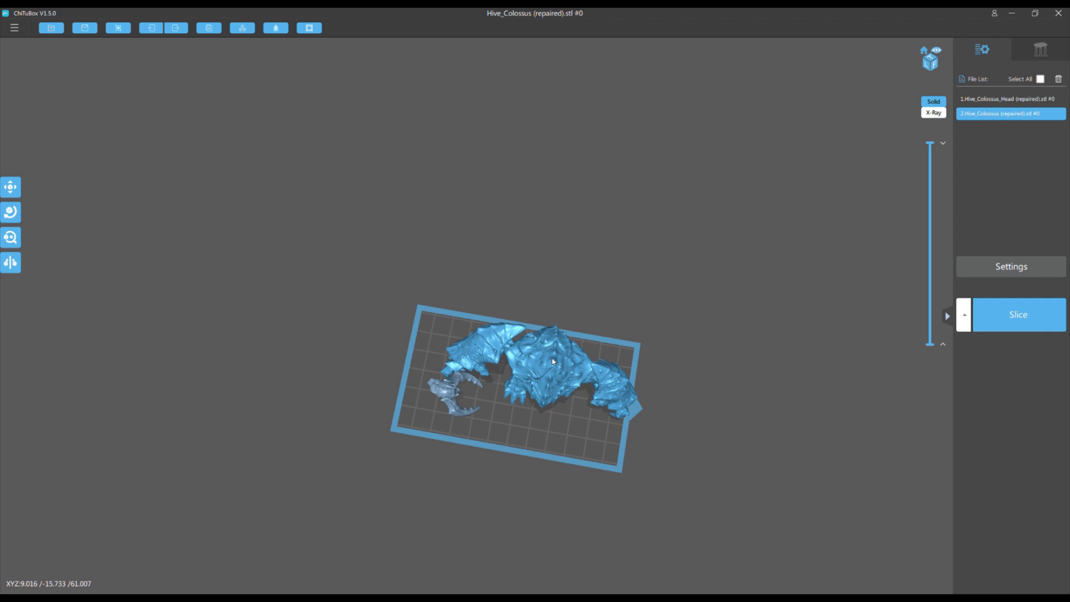
drag(637, 318, 293, 362)
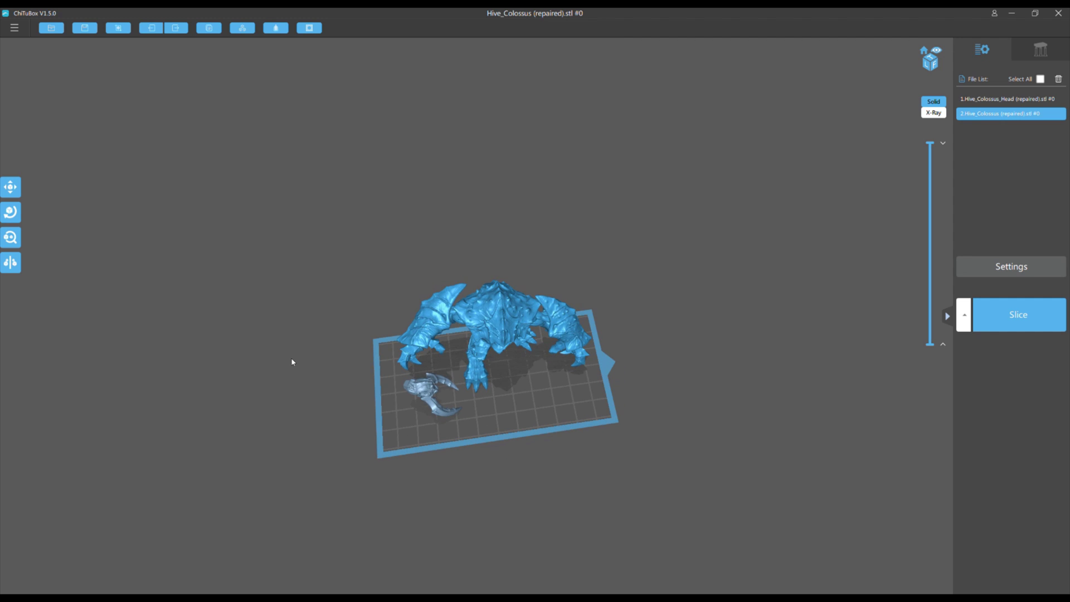
click(425, 391)
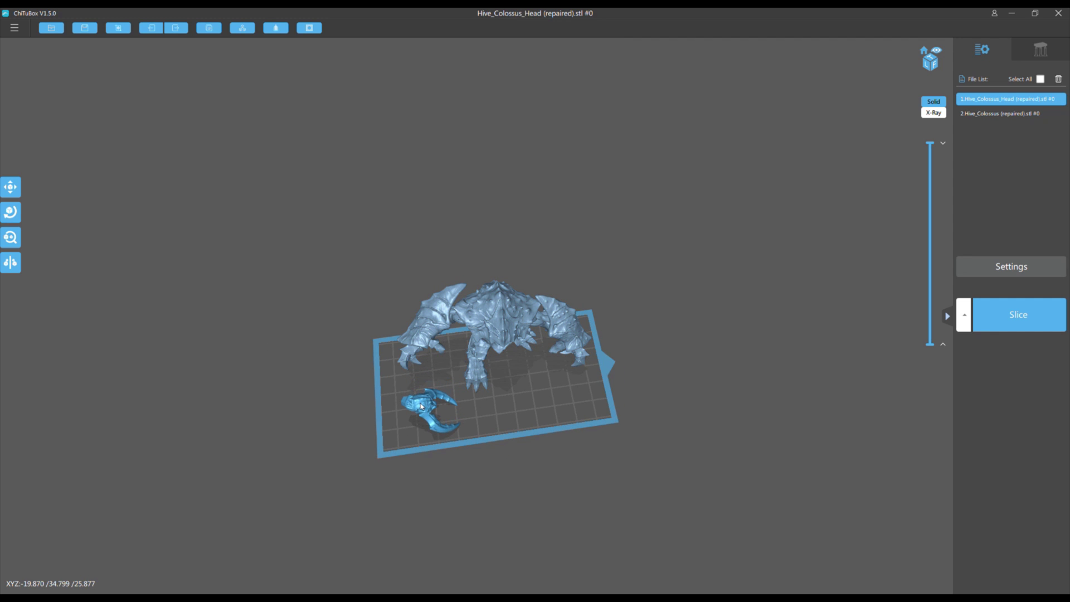
drag(340, 387, 229, 353)
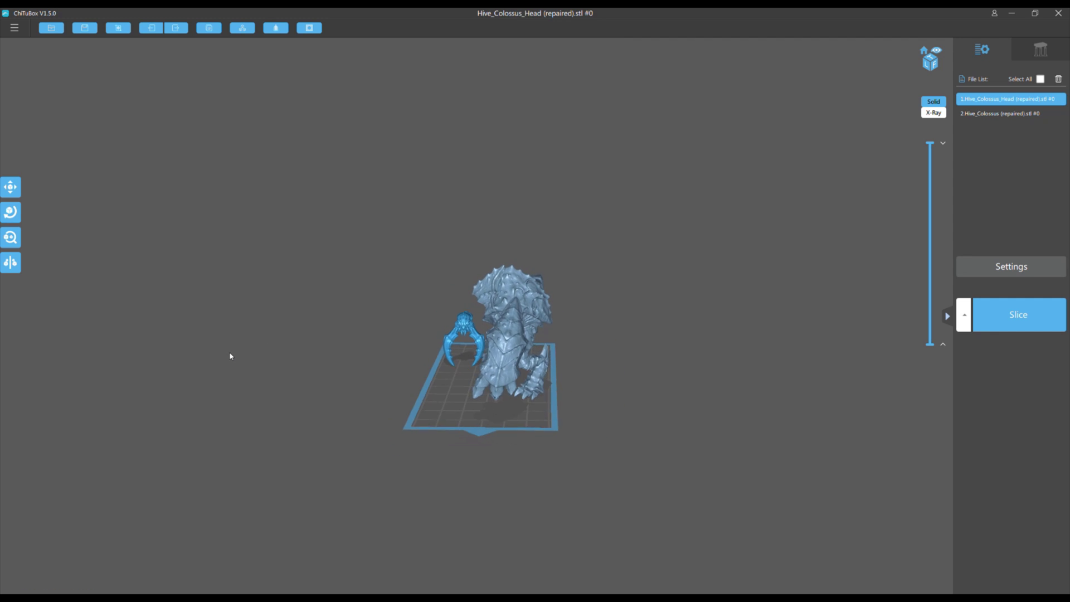
click(512, 297)
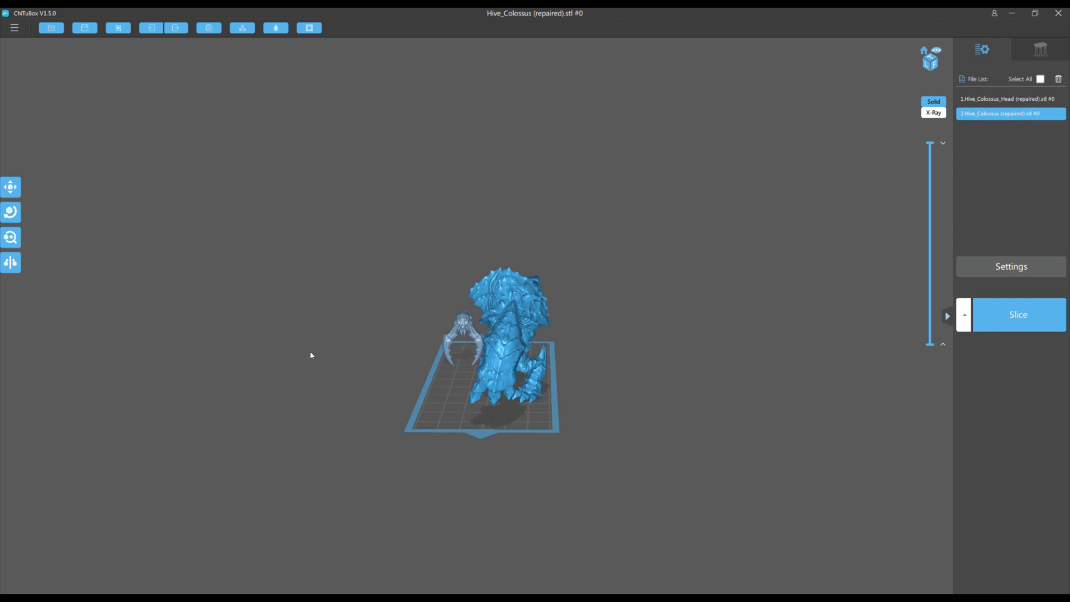
drag(310, 353, 385, 357)
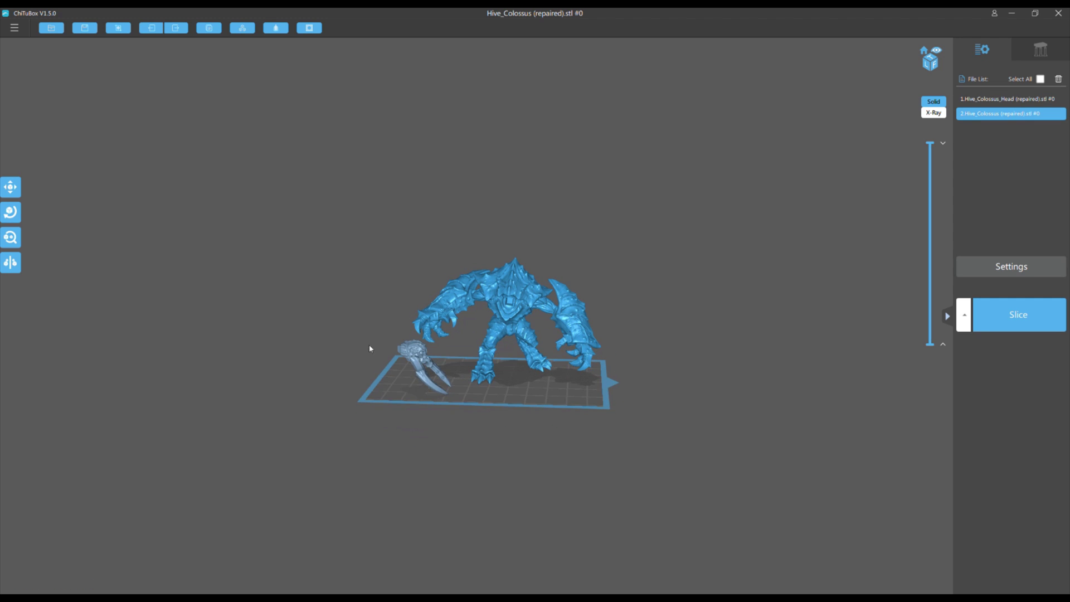
right_drag(370, 349, 347, 359)
scroll(326, 332, up, 6)
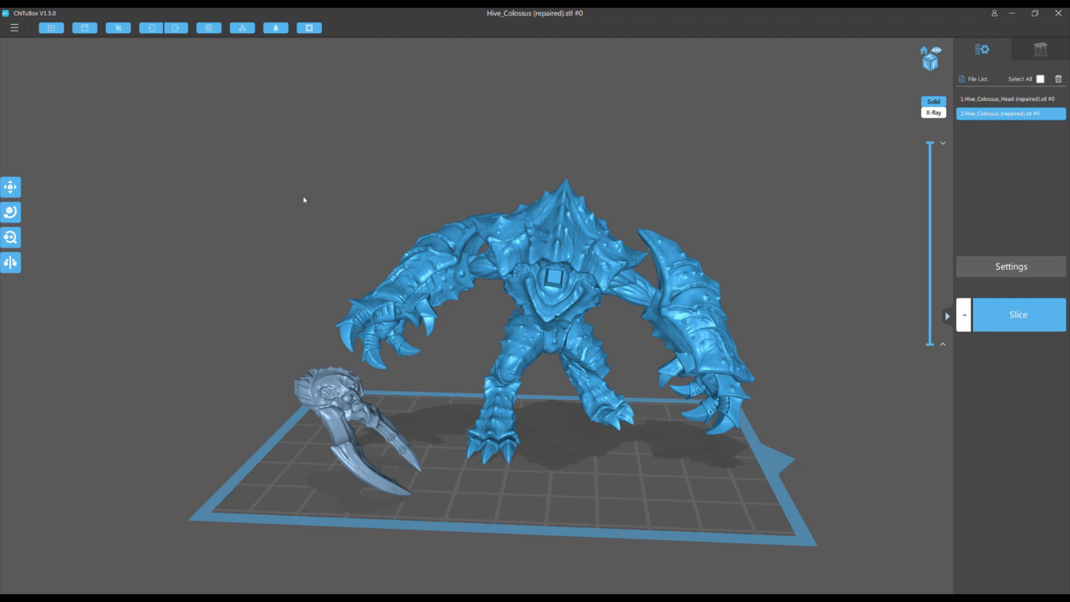
scroll(363, 190, up, 5)
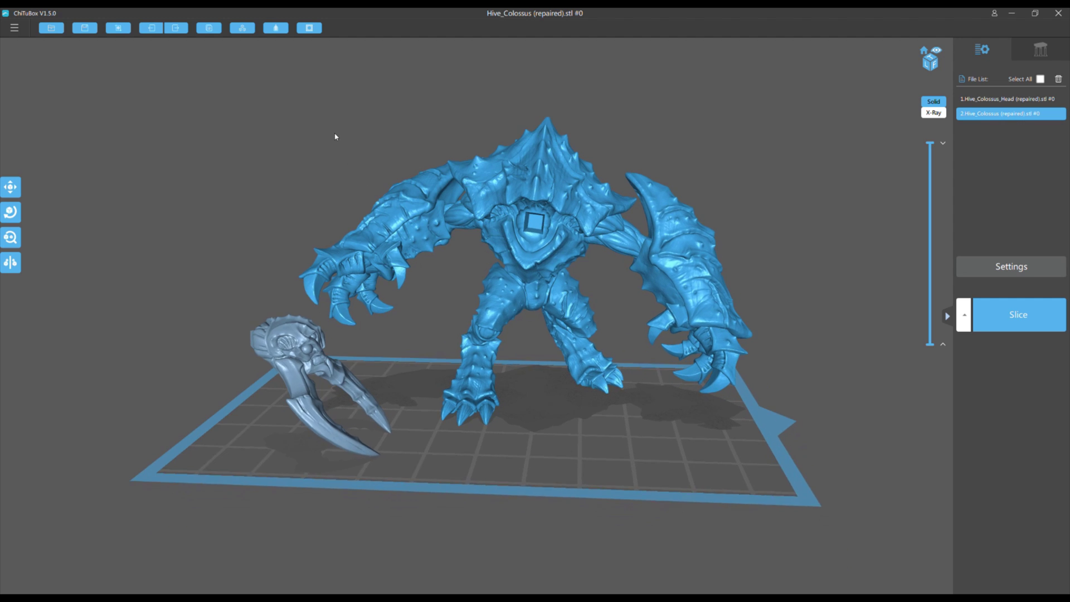
scroll(348, 163, up, 1)
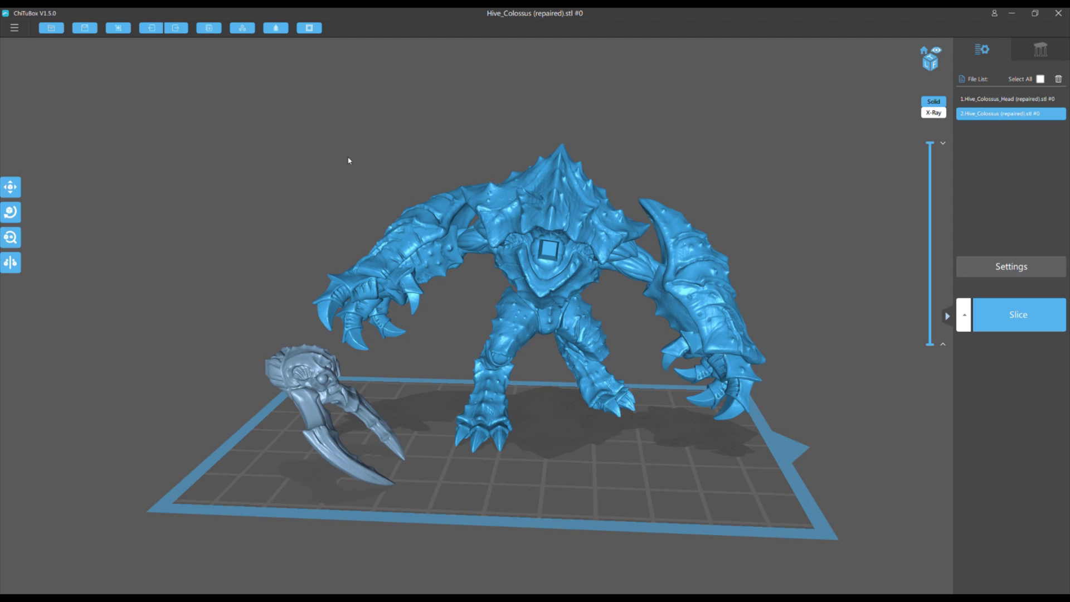
scroll(356, 128, down, 2)
middle_drag(372, 152, 330, 208)
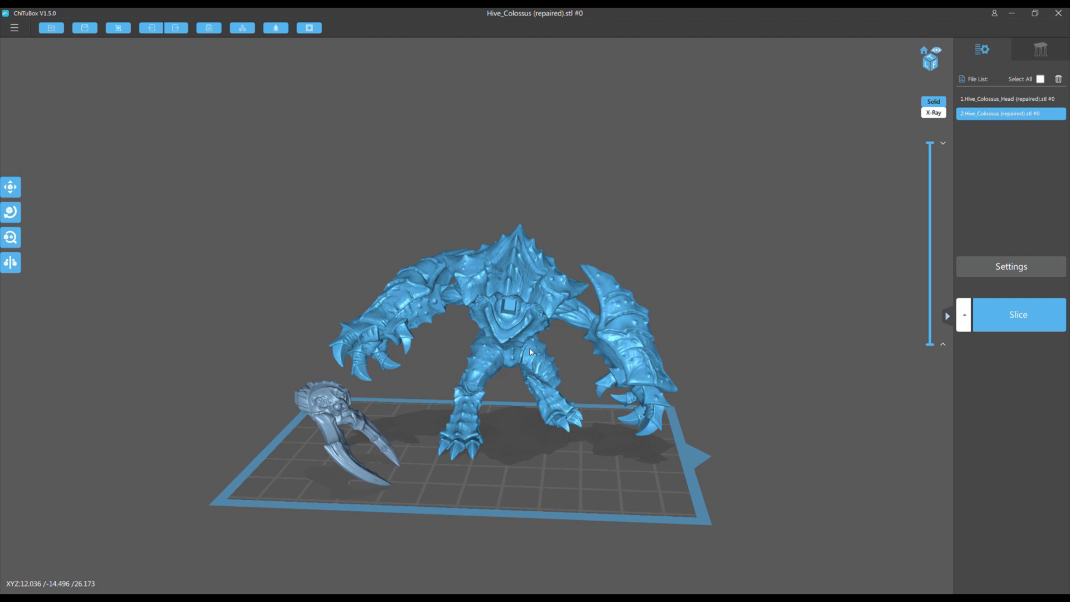